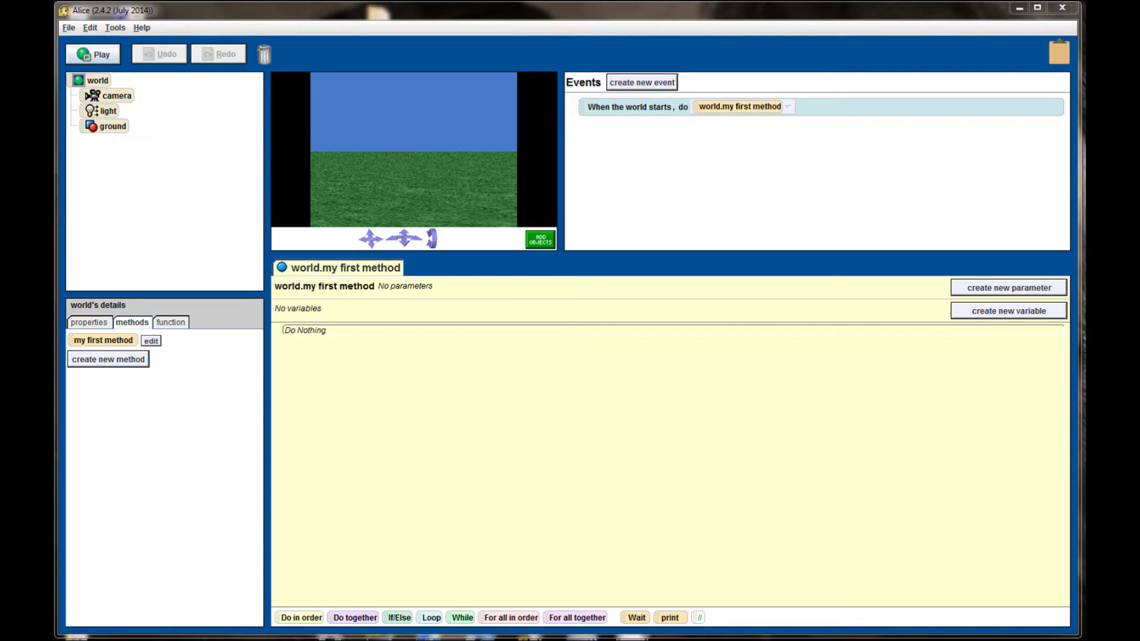
Step: Create a new world from the grass template in the Welcome to Alice! dialog
left_click(69, 28)
left_click(98, 43)
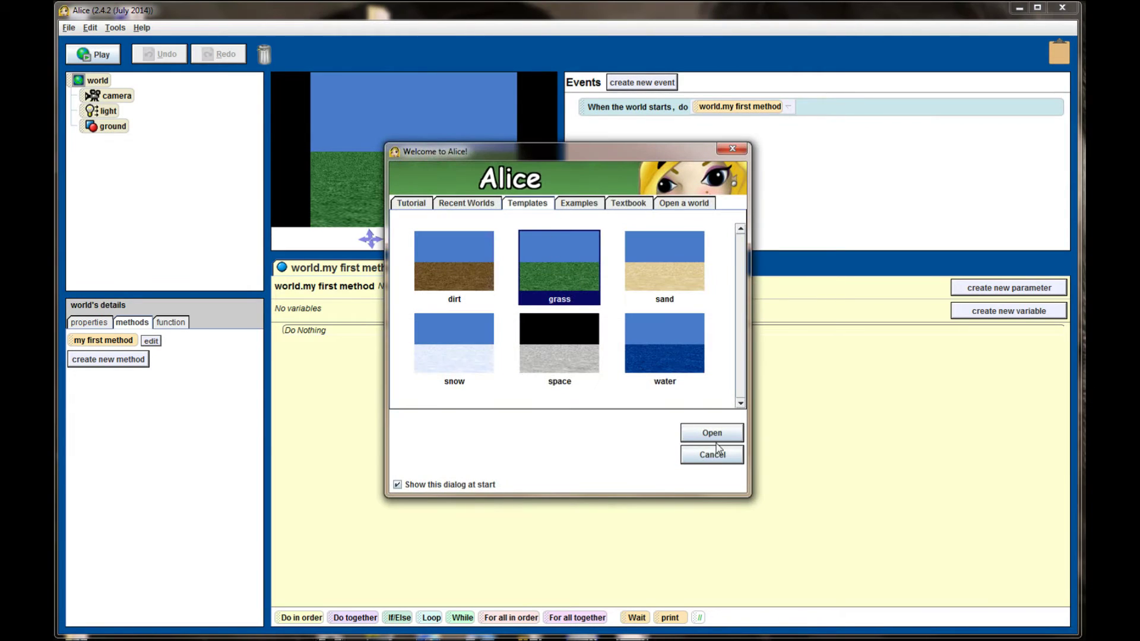
left_click(712, 436)
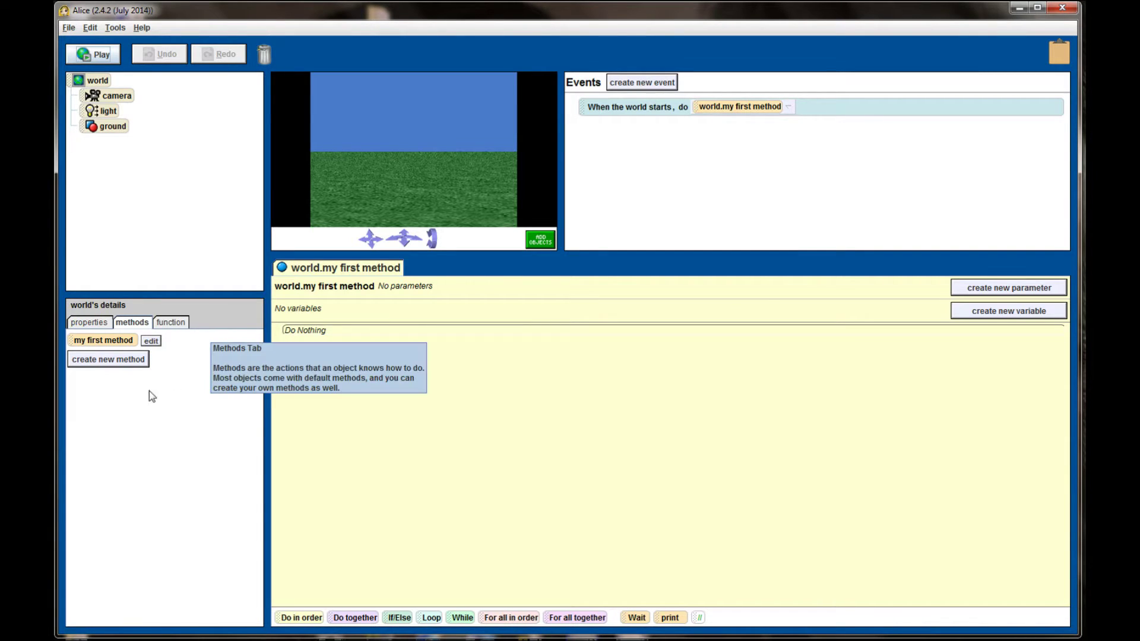
Step: Show the world's properties and drag the splitters to make the scene view wider and taller
left_click(95, 324)
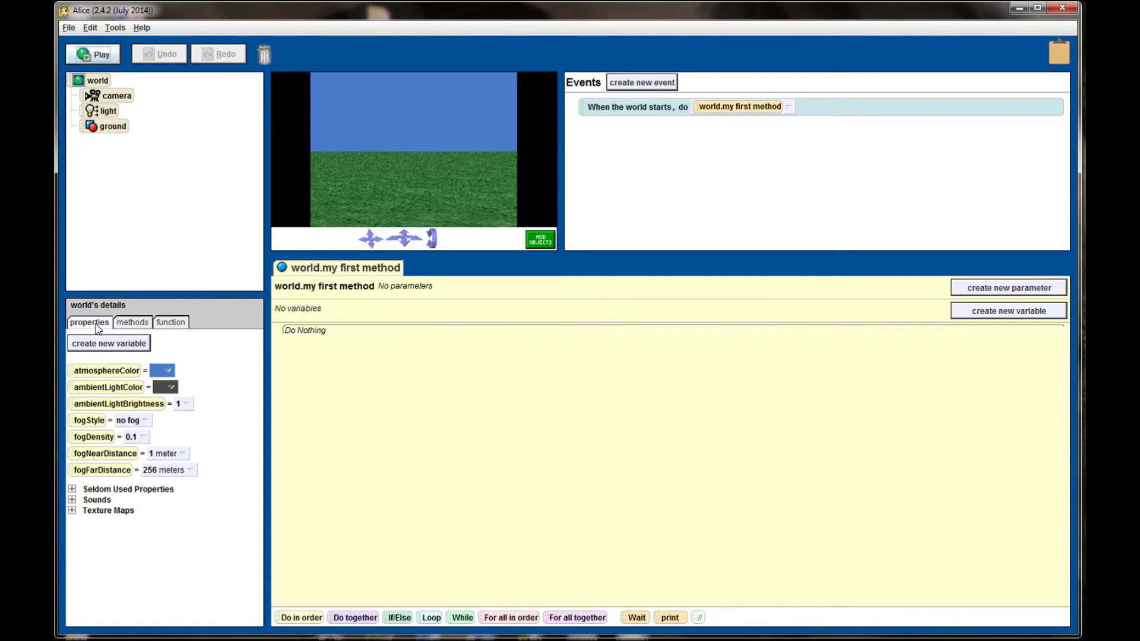
left_click_drag(561, 172, 772, 174)
left_click_drag(704, 251, 719, 475)
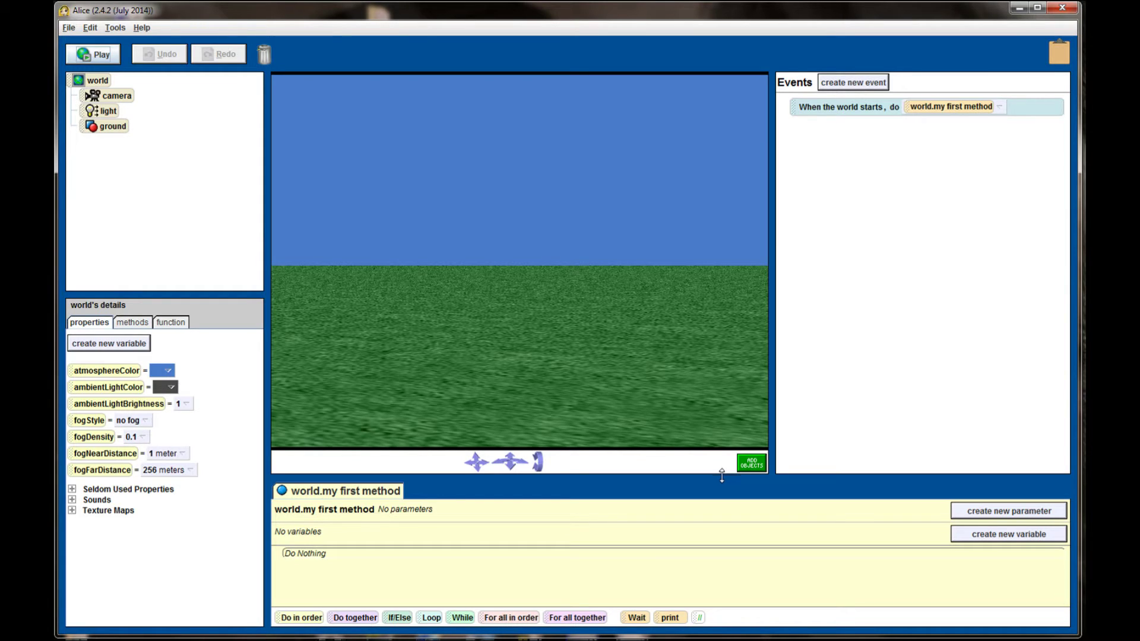
Step: Add a Chicken from the Animals gallery to the grass world
left_click(753, 464)
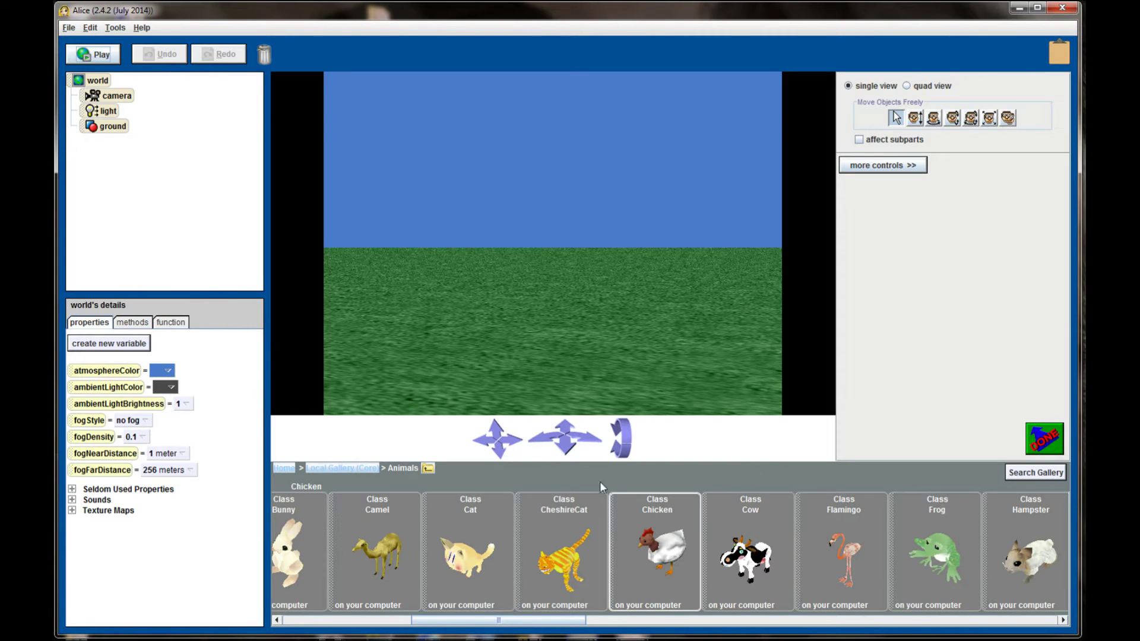
left_click(331, 469)
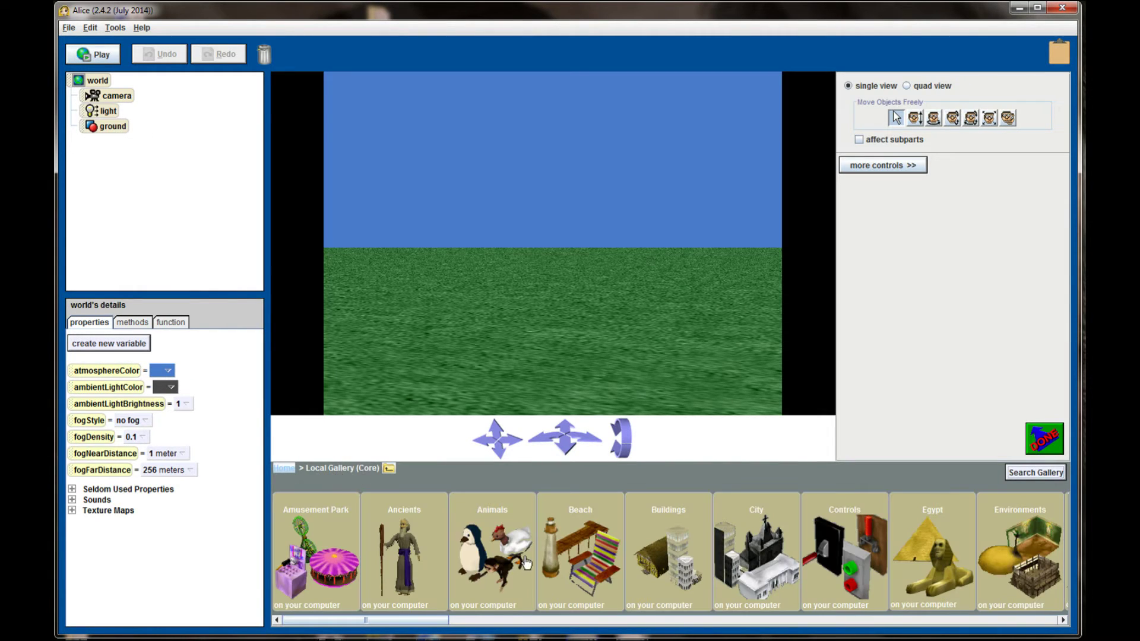
left_click(508, 561)
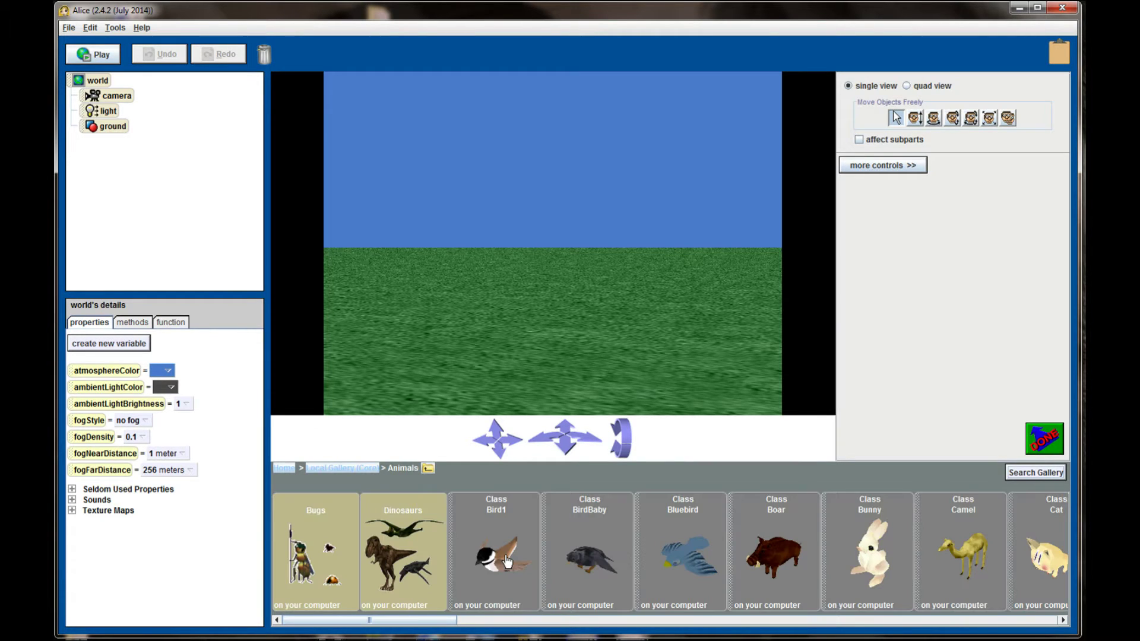
left_click(548, 622)
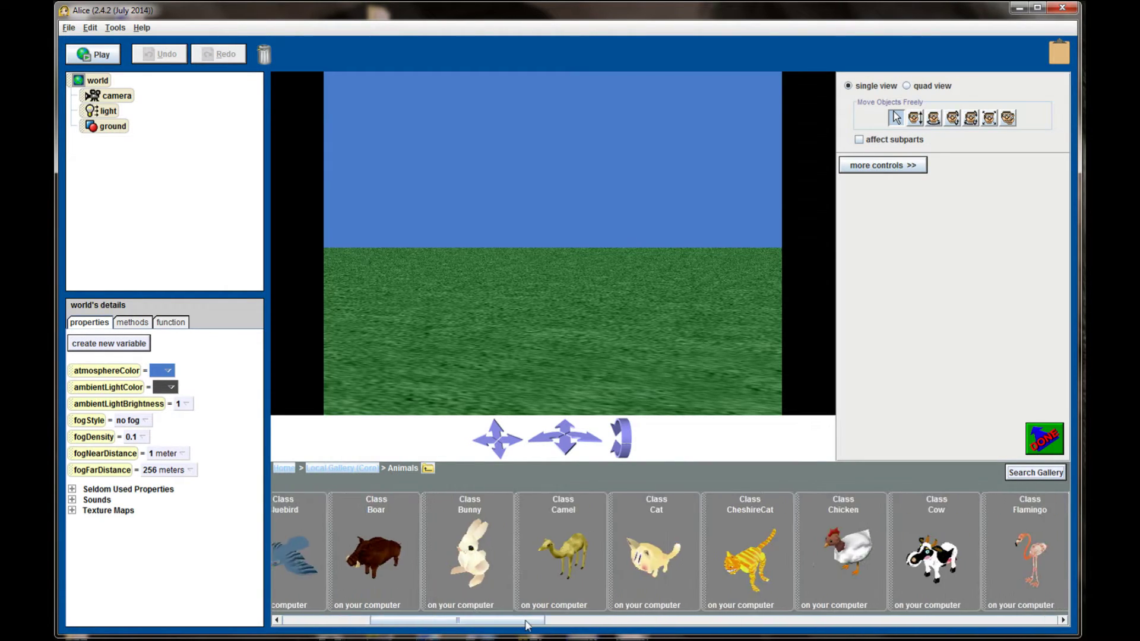
left_click(722, 568)
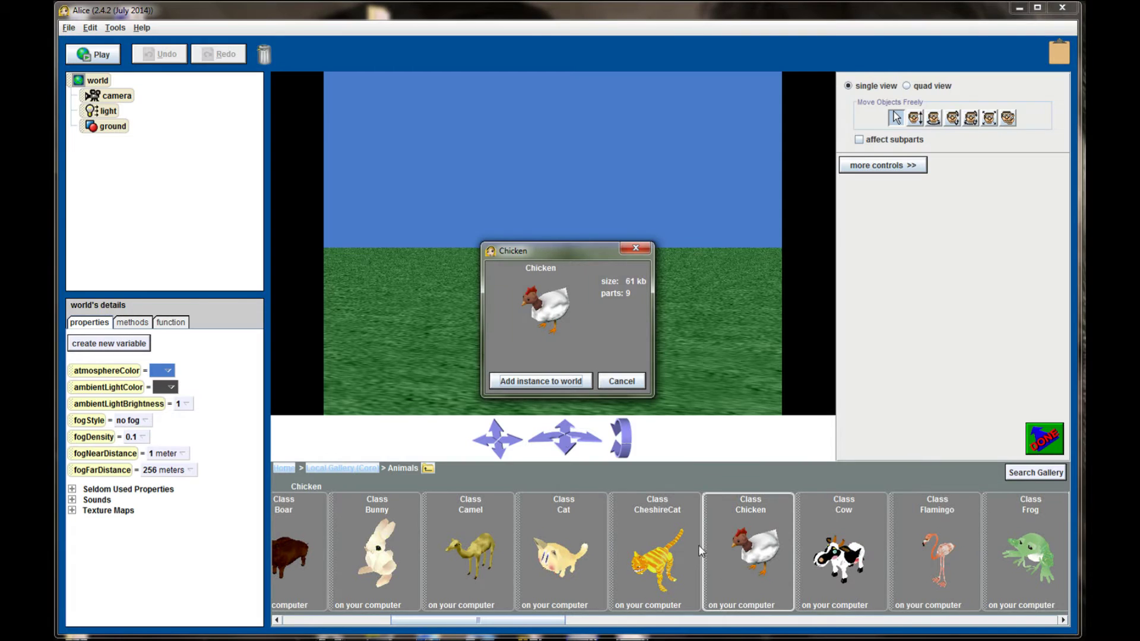
left_click(548, 382)
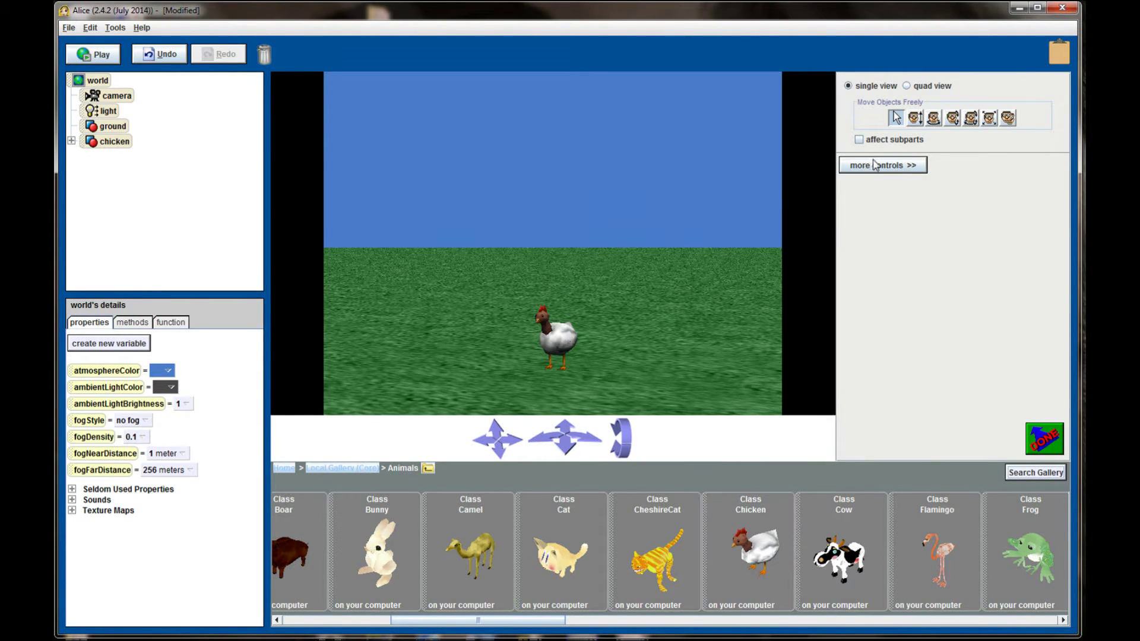
Step: Turn the chicken to show its left side, enlarge it, and finish adding objects
left_click(934, 117)
left_click_drag(570, 339, 567, 282)
left_click(989, 118)
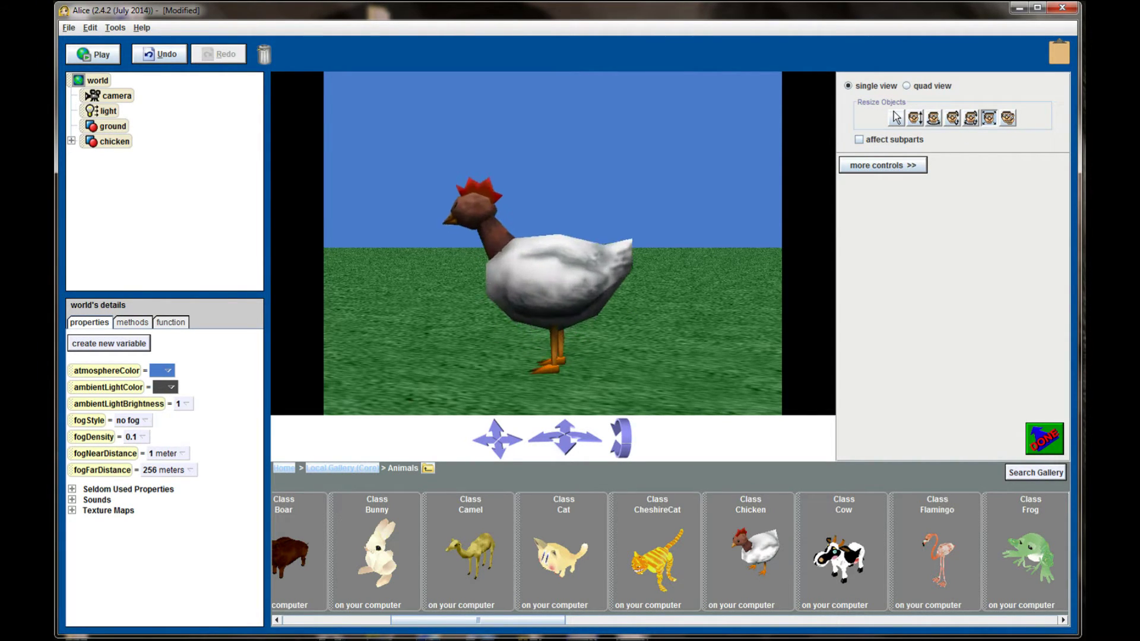
left_click(1040, 444)
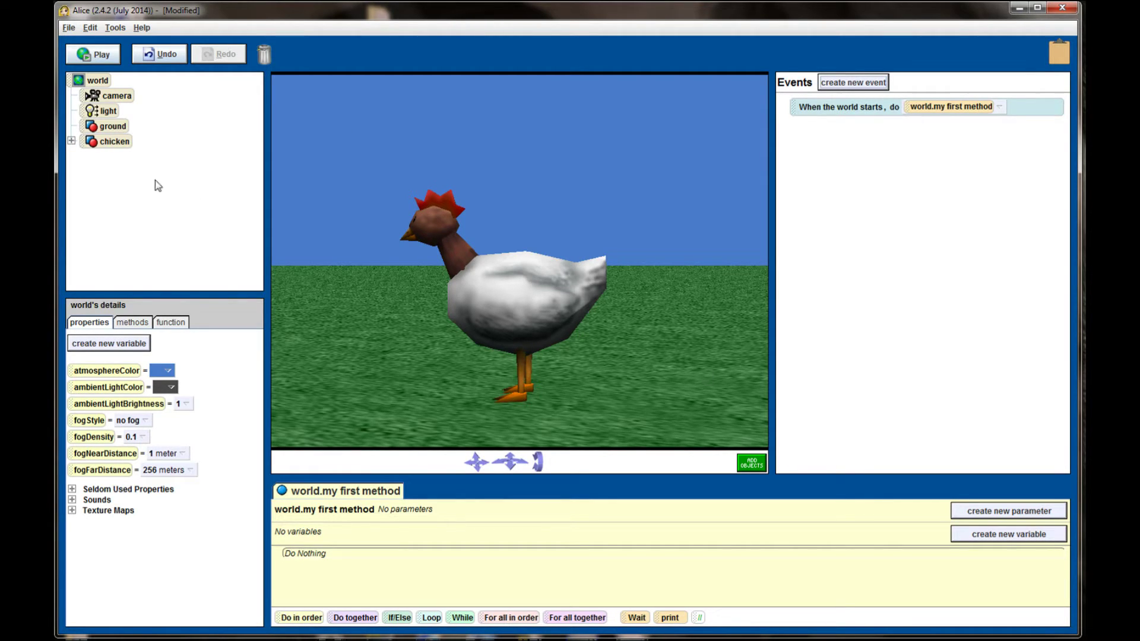
left_click(106, 79)
left_click(116, 111)
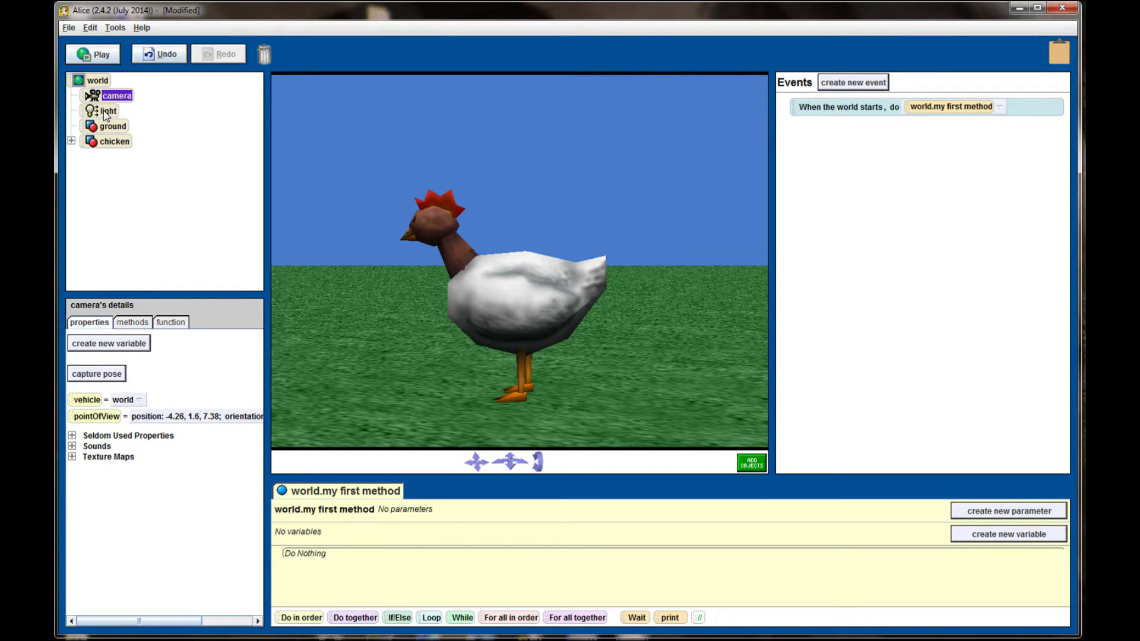
left_click(112, 125)
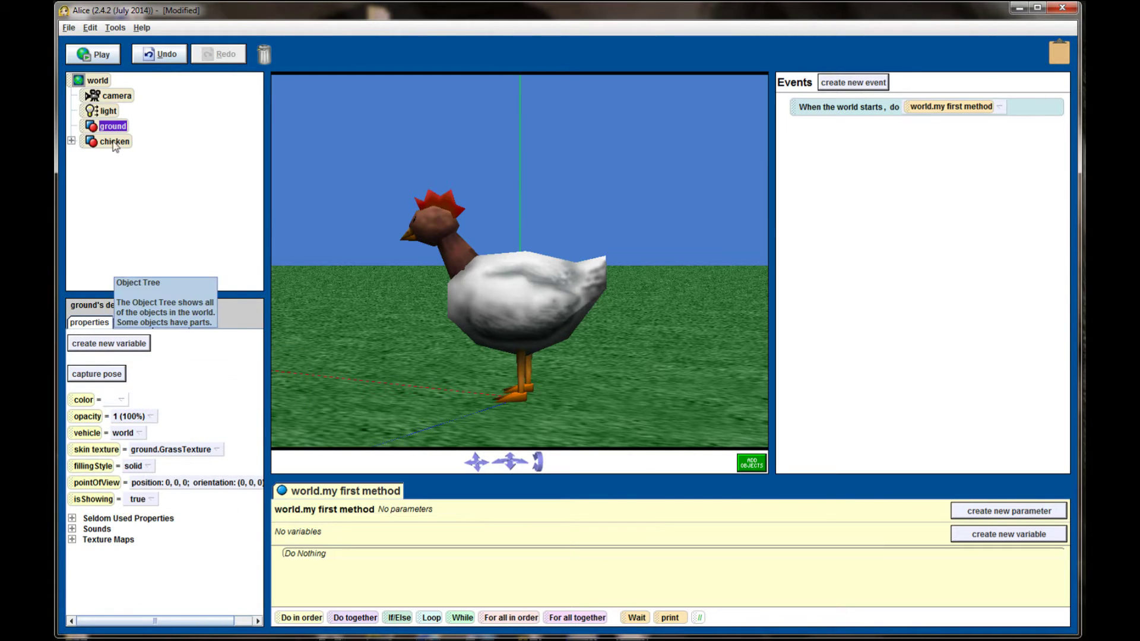
left_click(110, 114)
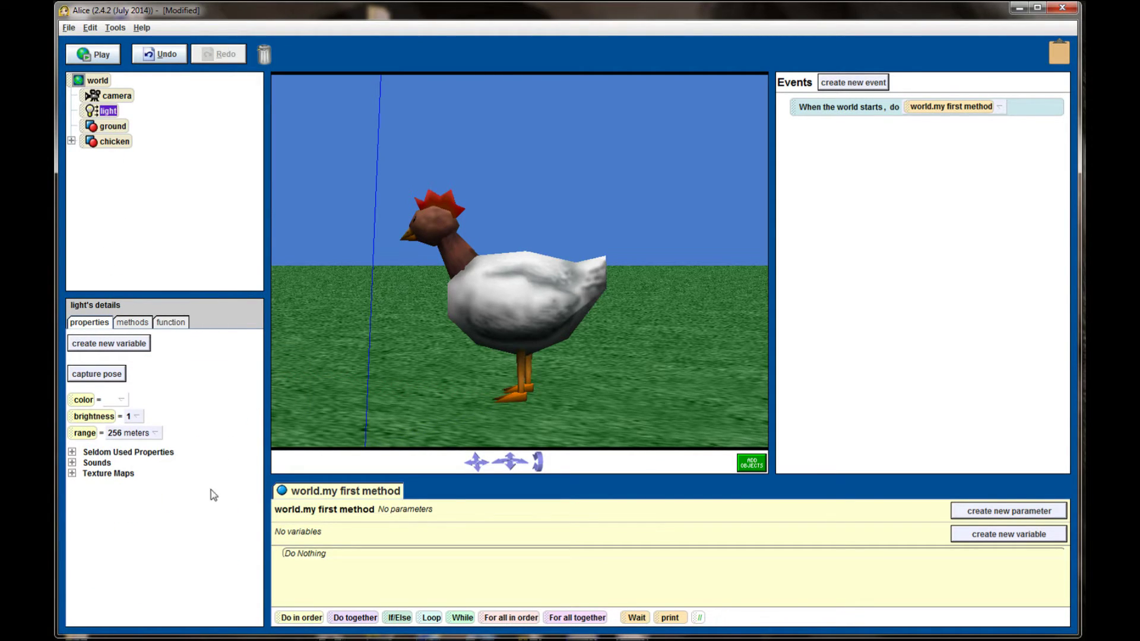
left_click(112, 95)
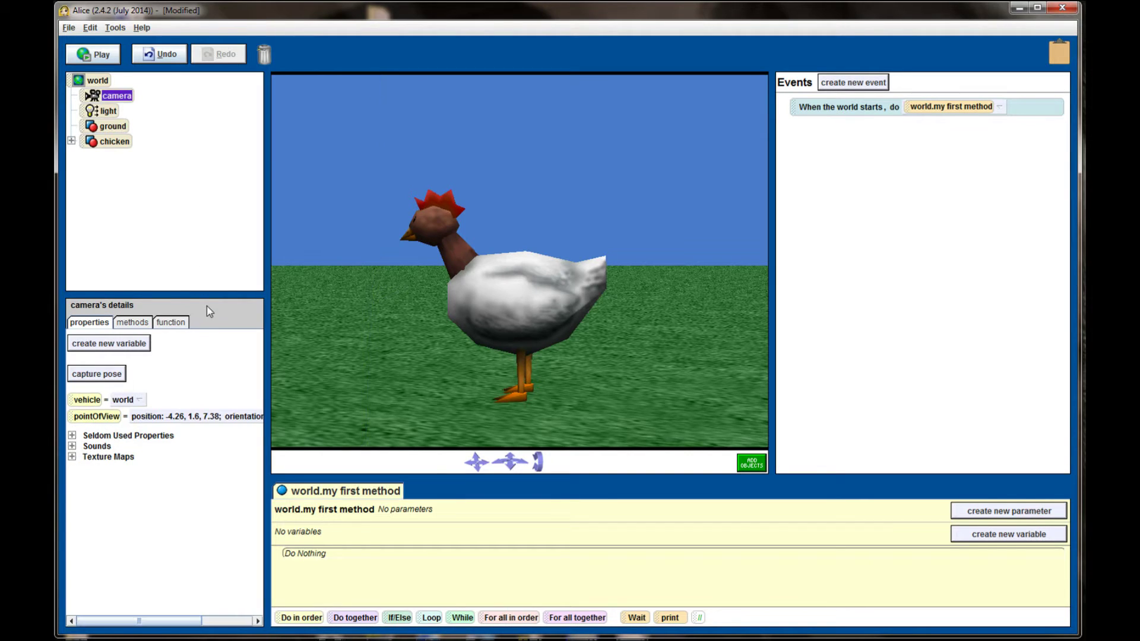
left_click(98, 80)
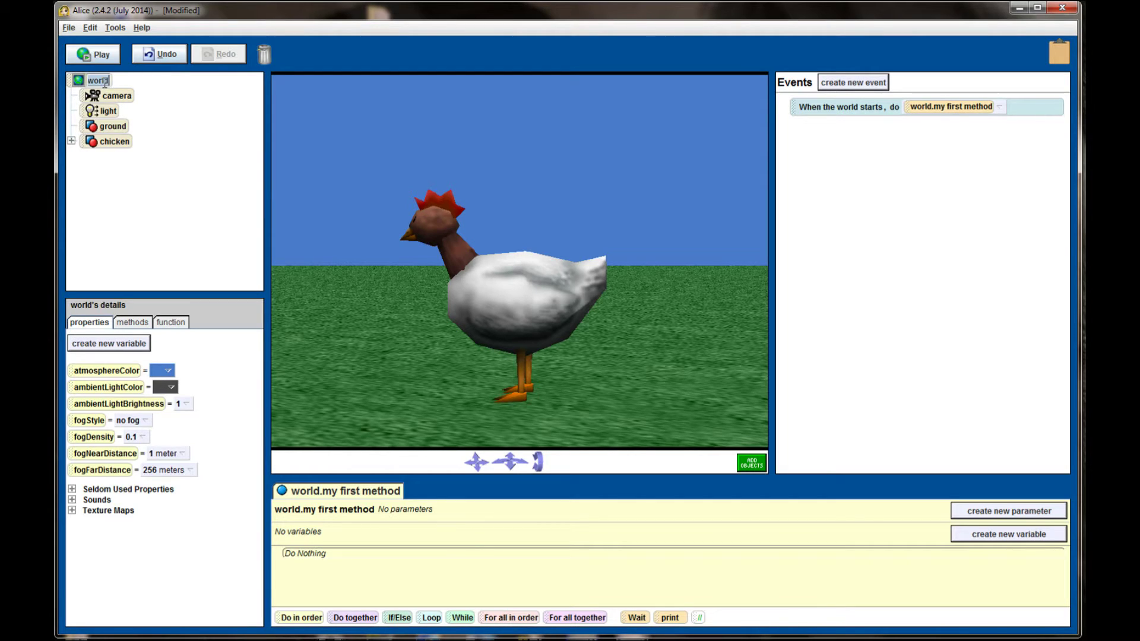
Step: Select the world and try black, red, then gray as the atmosphereColor
left_click(80, 85)
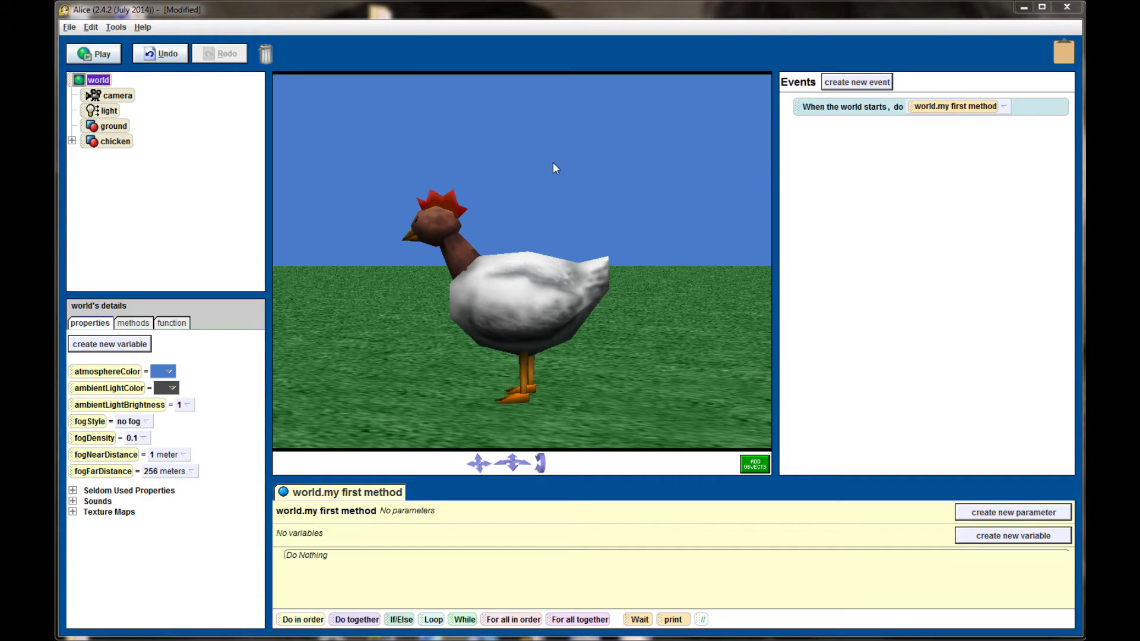
left_click(162, 373)
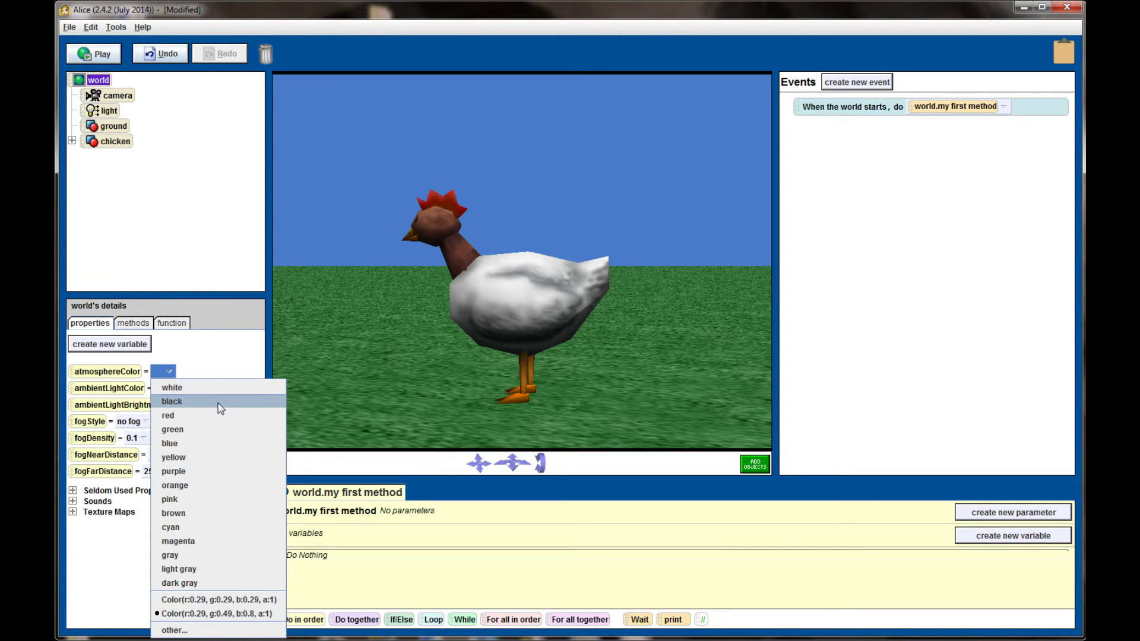
left_click(218, 403)
left_click(176, 389)
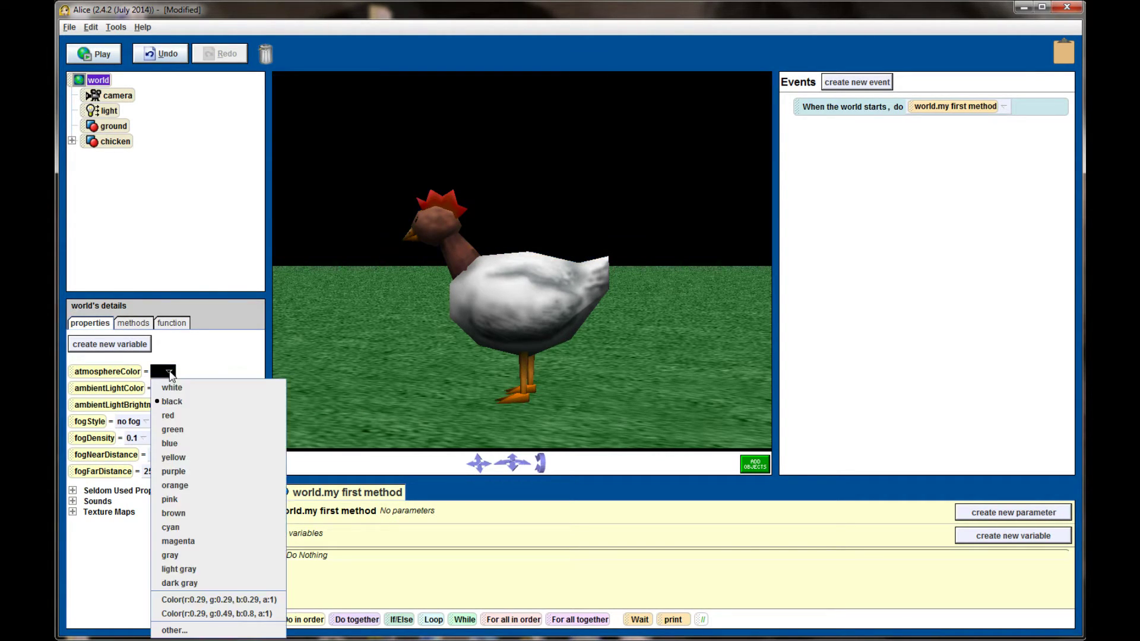
left_click(175, 414)
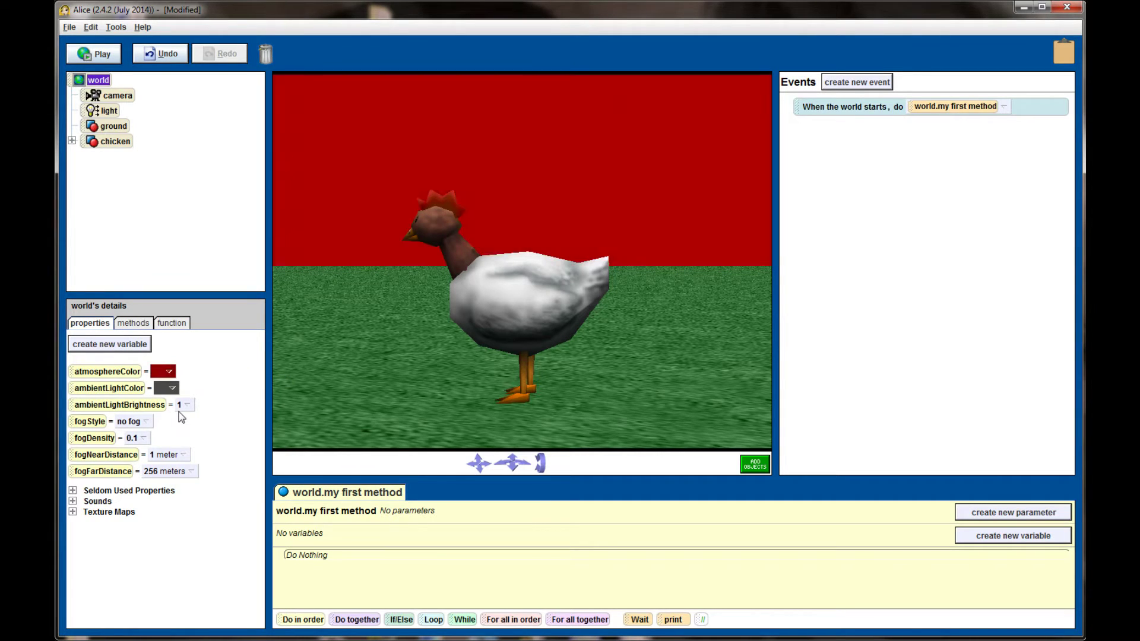
left_click(169, 373)
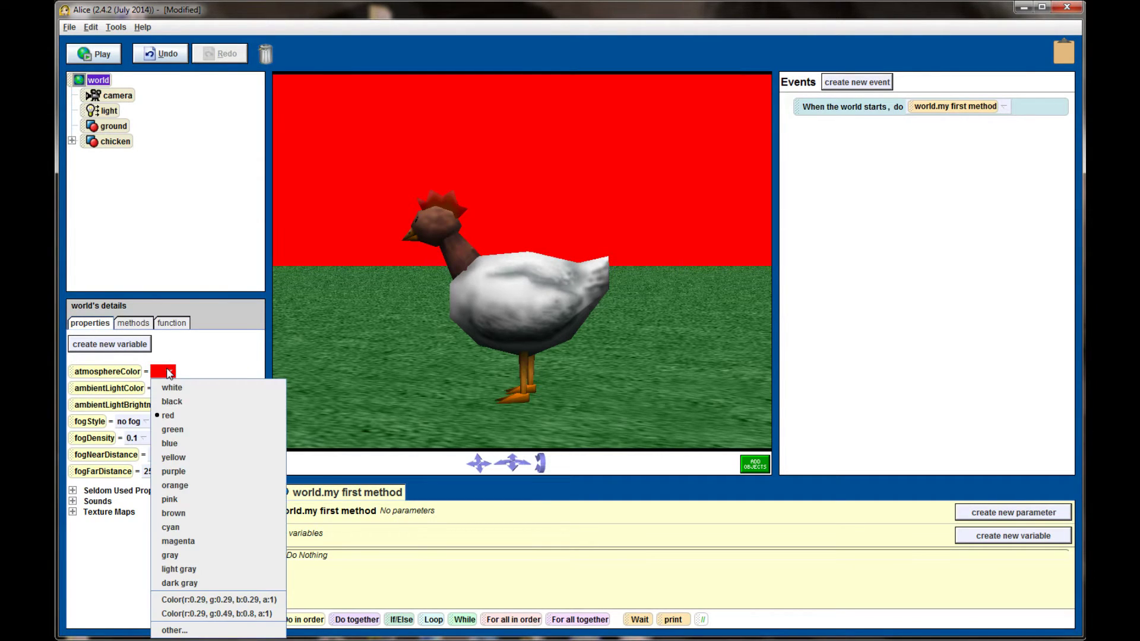
left_click(190, 556)
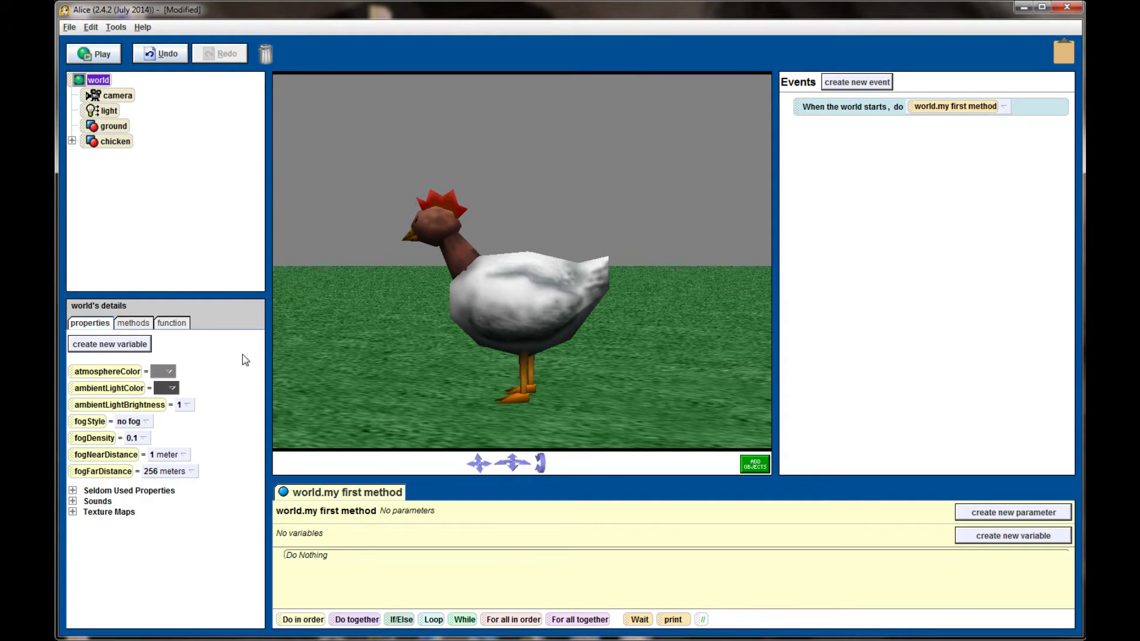
Step: Set atmosphereColor to a custom light pink
left_click(169, 372)
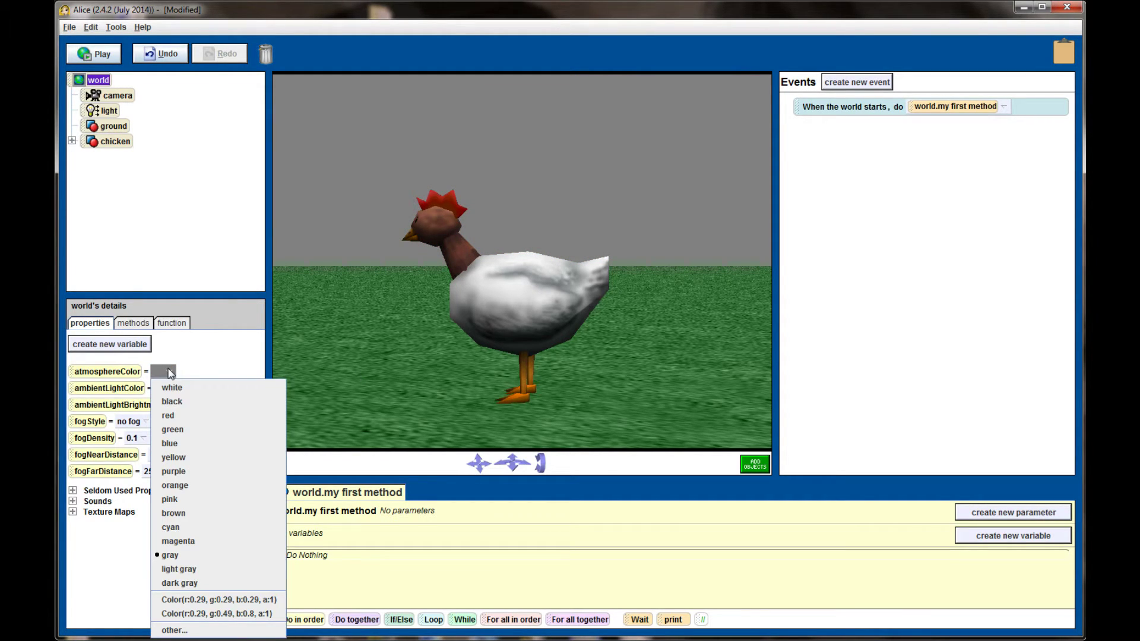
left_click(196, 629)
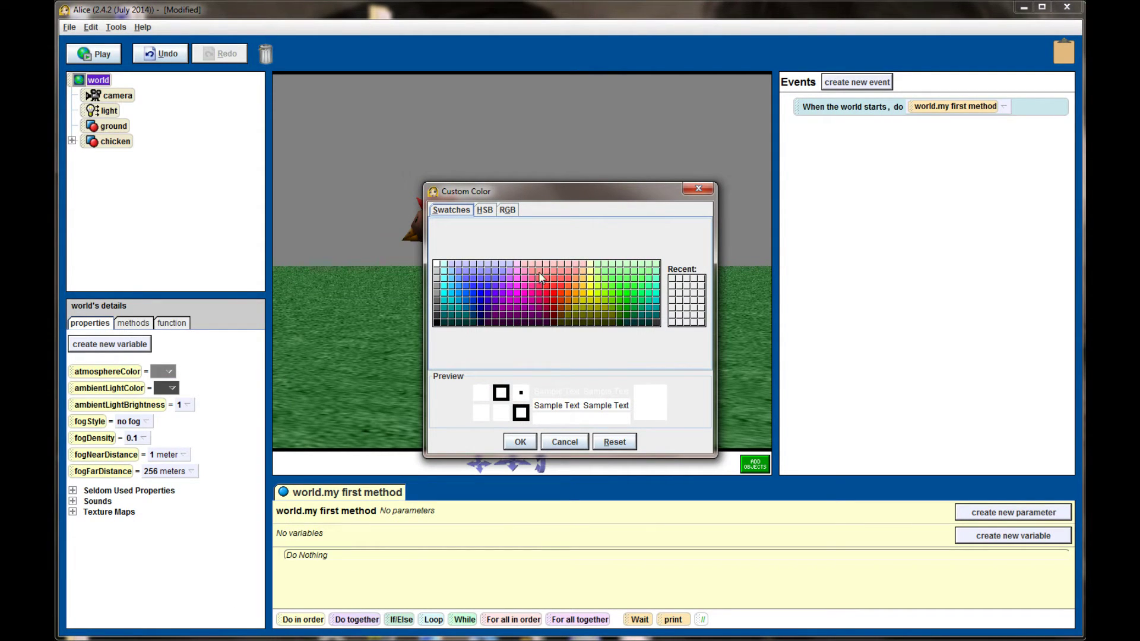
left_click(516, 274)
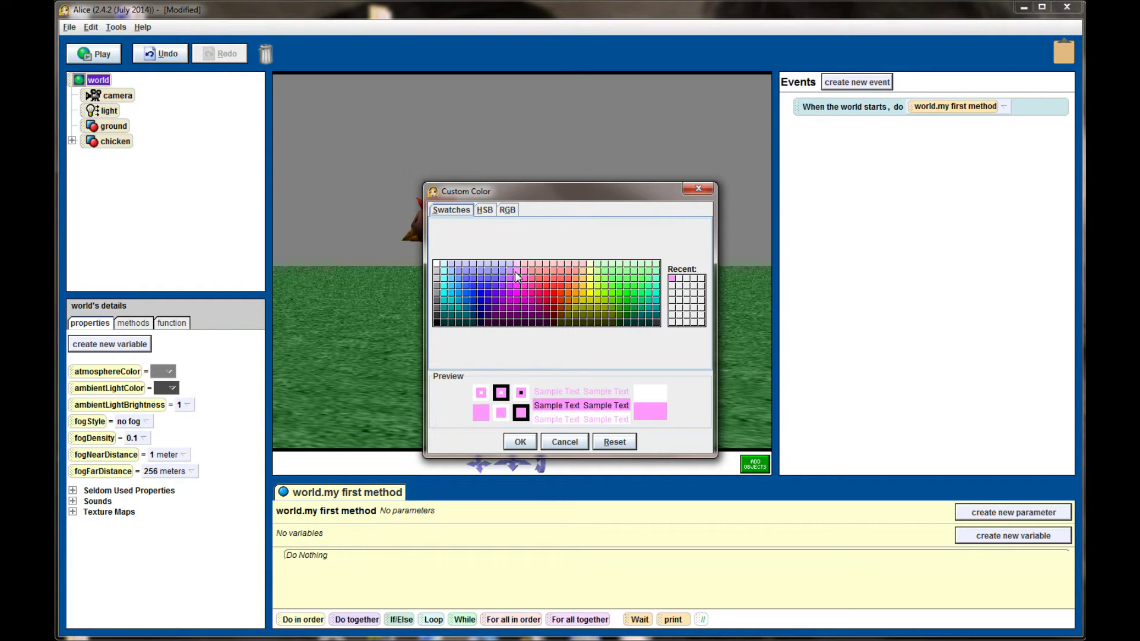
left_click(520, 442)
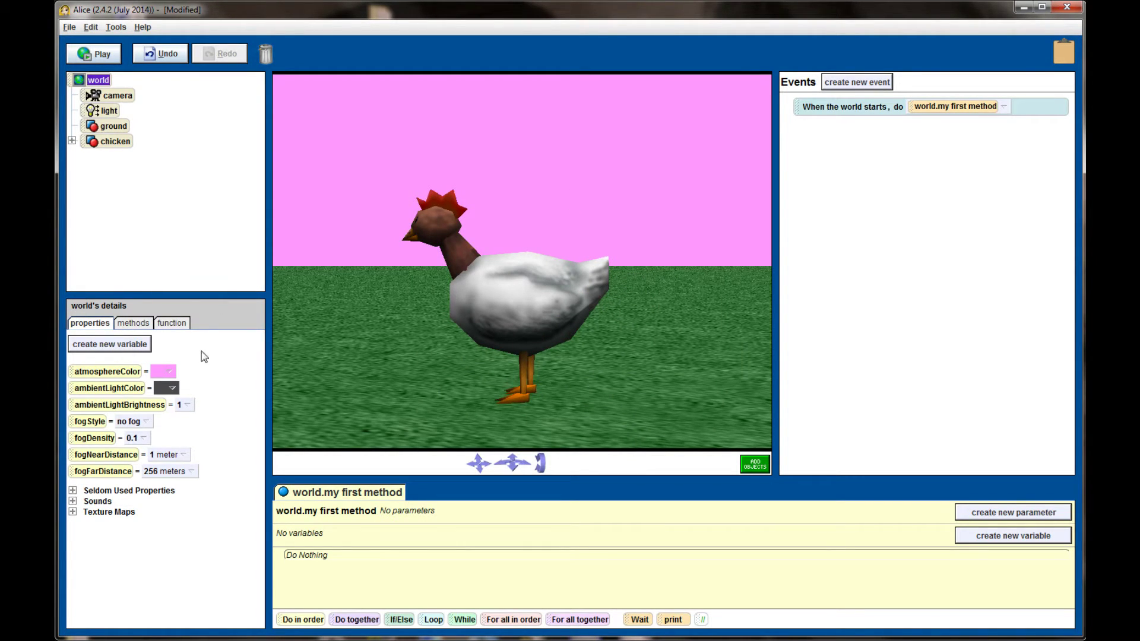
Step: Cycle atmosphereColor through dark gray, blue, pink and back to blue, then undo the last change
left_click(173, 373)
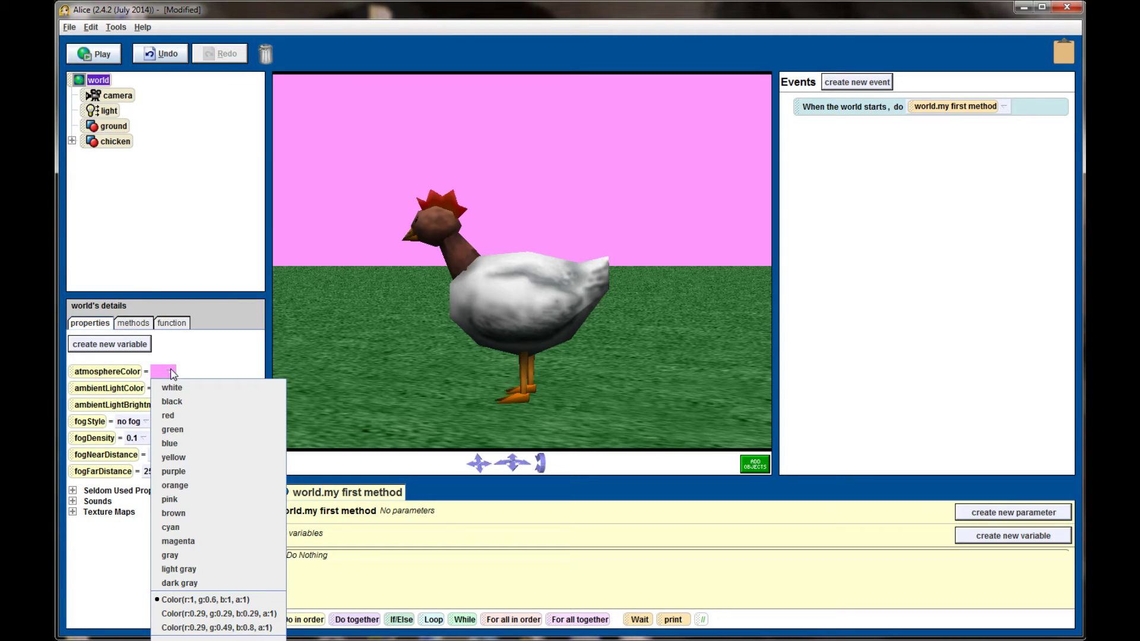
left_click(264, 615)
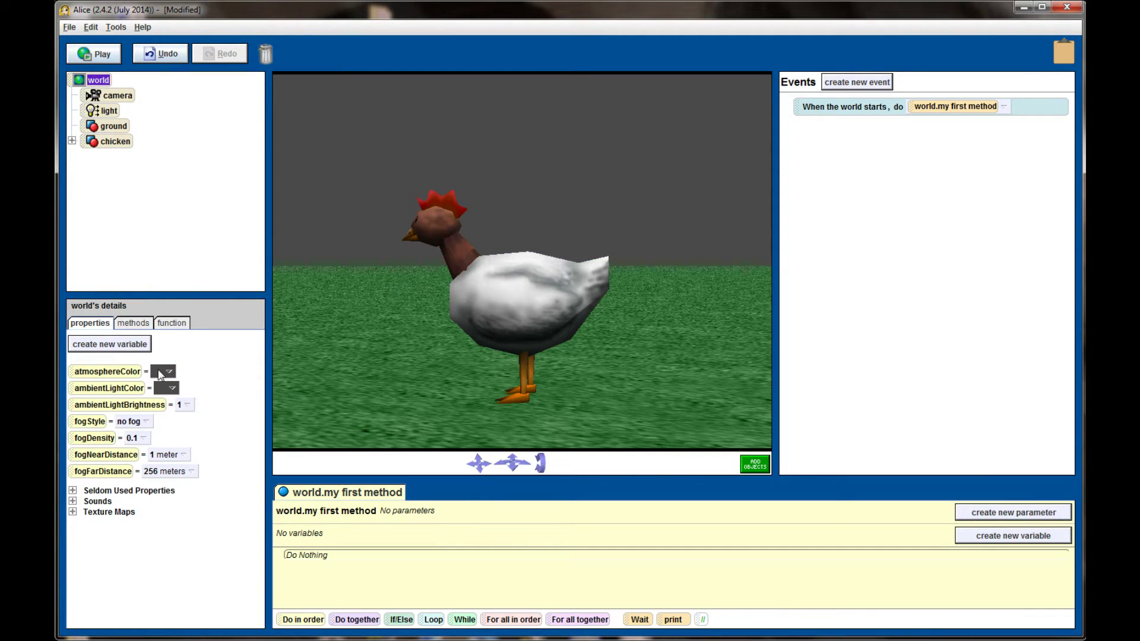
left_click(164, 372)
left_click(215, 628)
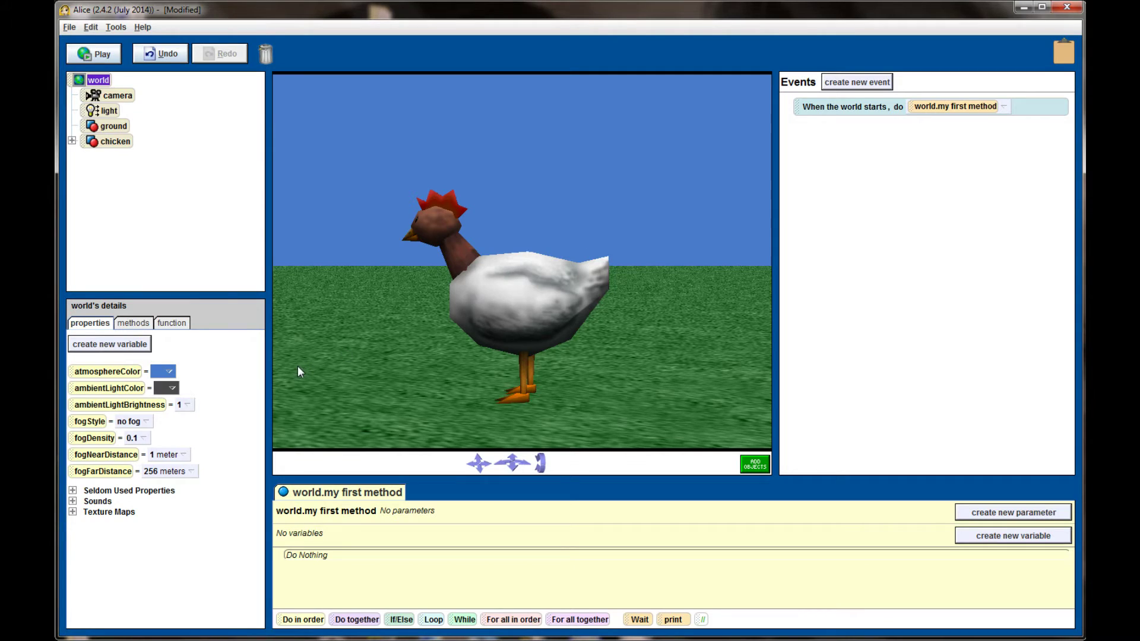
left_click(170, 373)
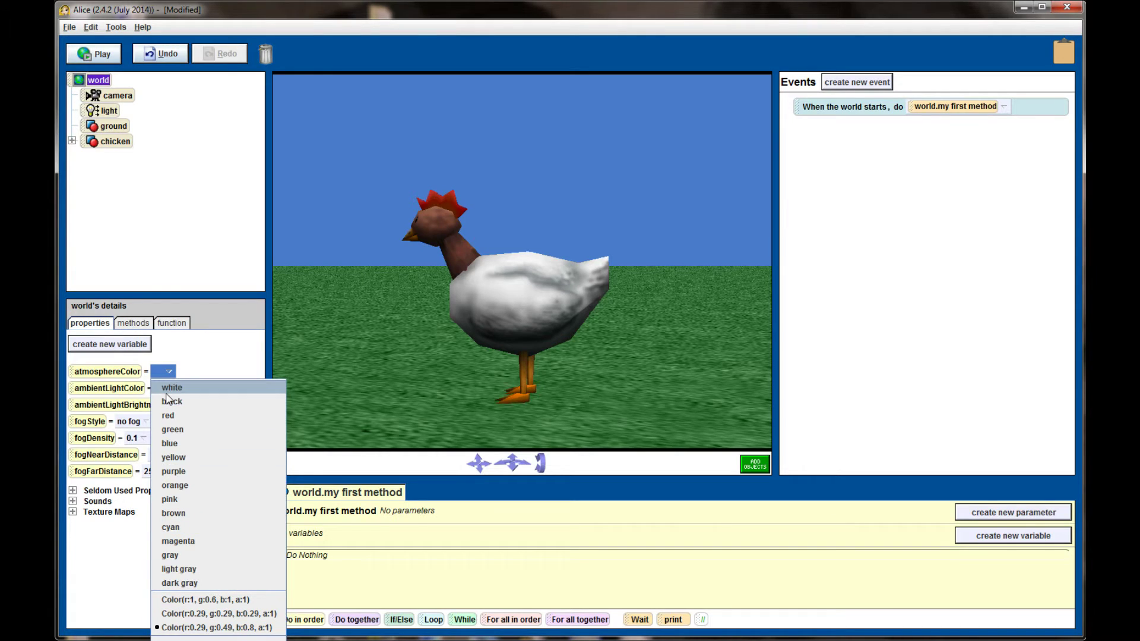
left_click(205, 600)
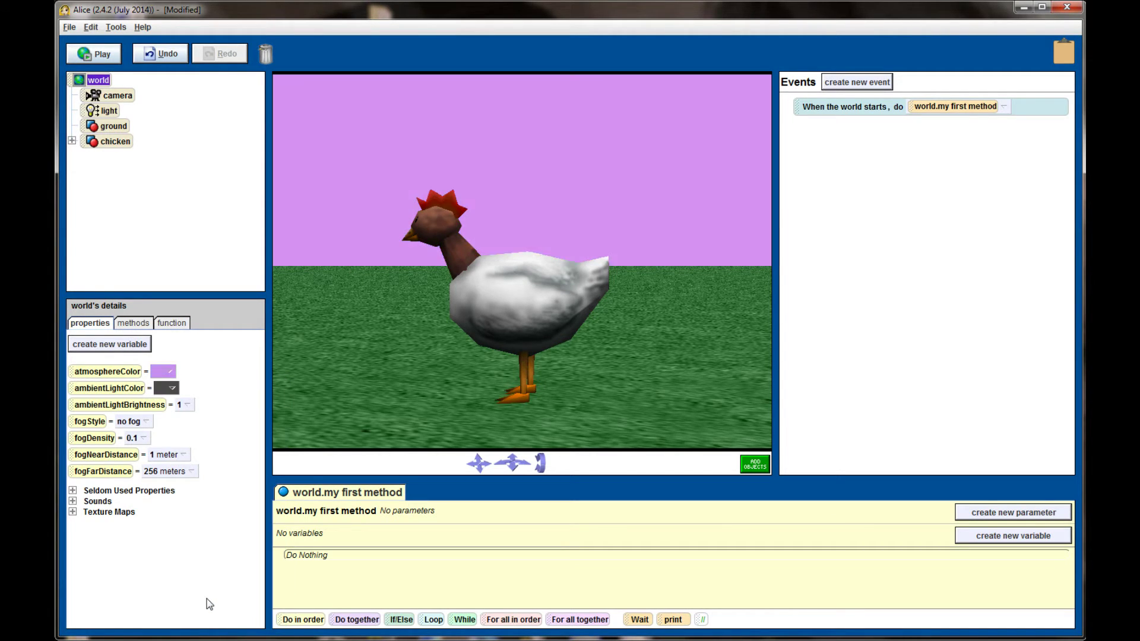
left_click(168, 371)
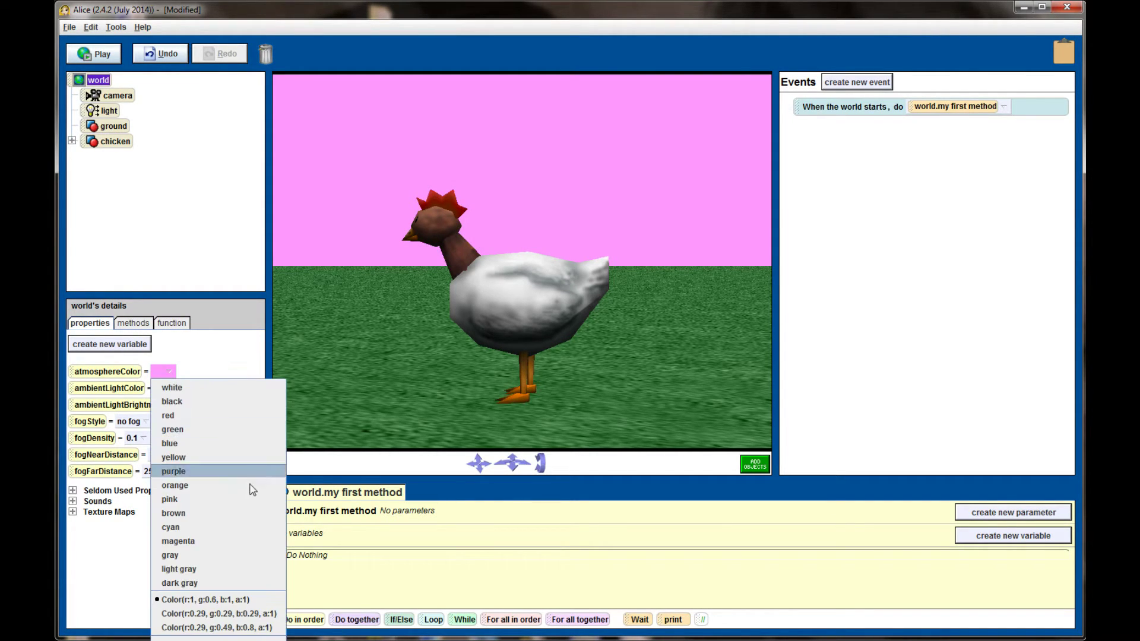
left_click(216, 627)
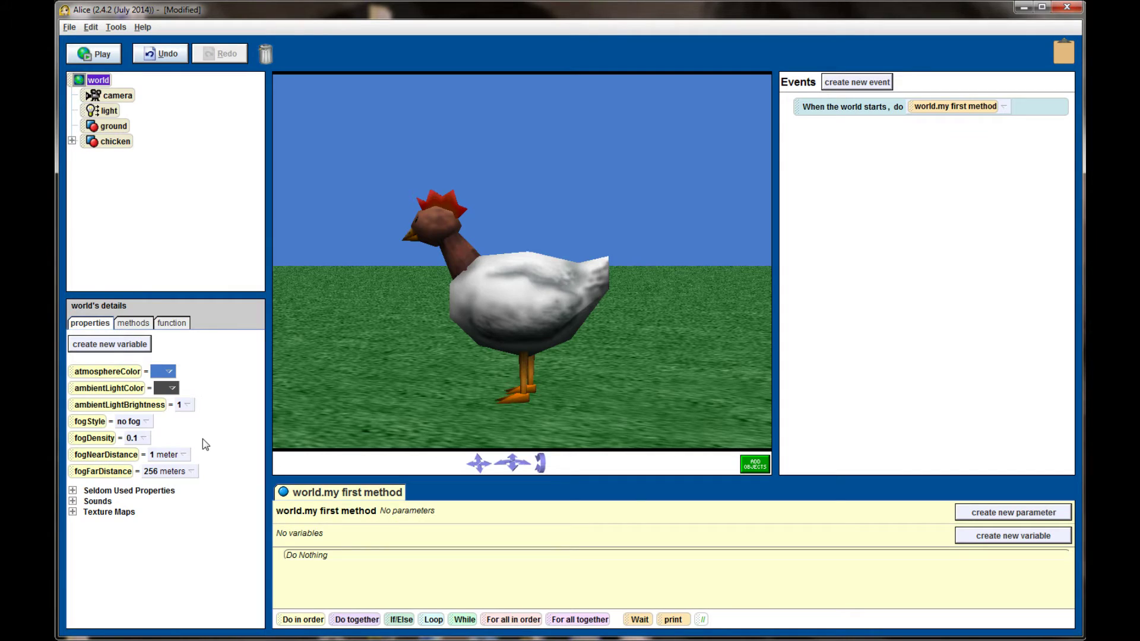
key("ctrl+z")
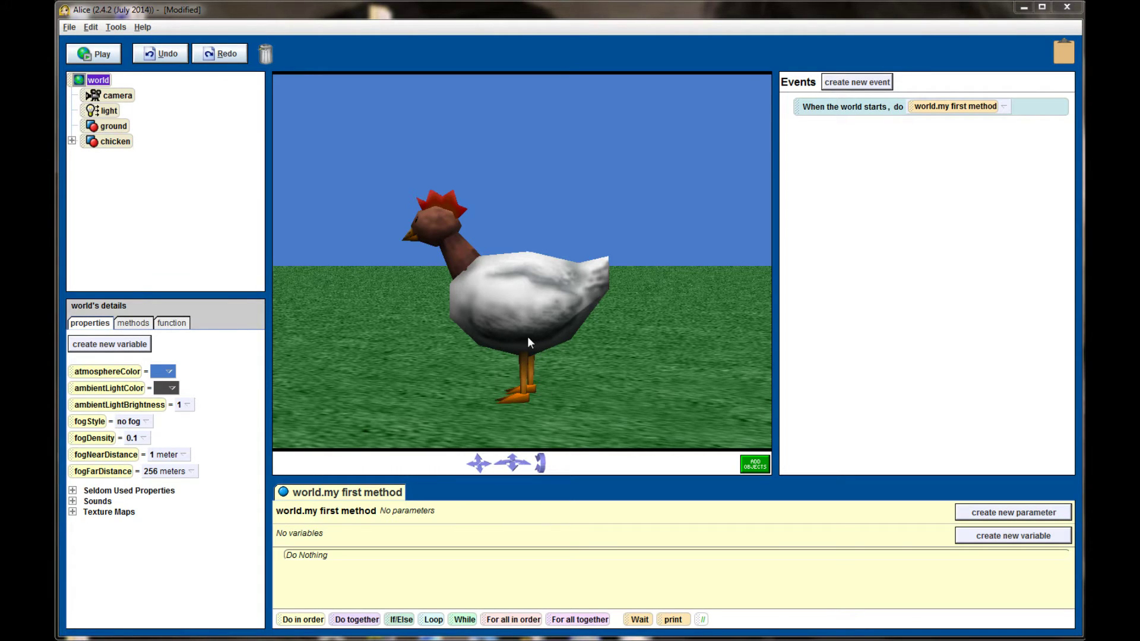
Step: Try white, purple, light blue and pink as ambientLightColor, ending on white
left_click(173, 388)
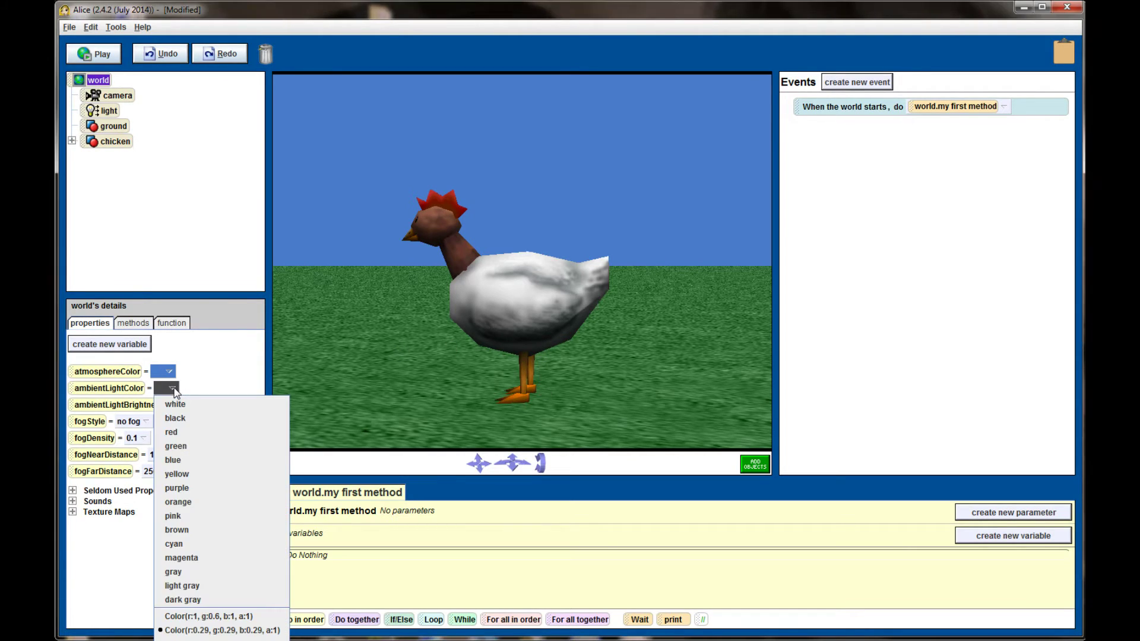
left_click(173, 404)
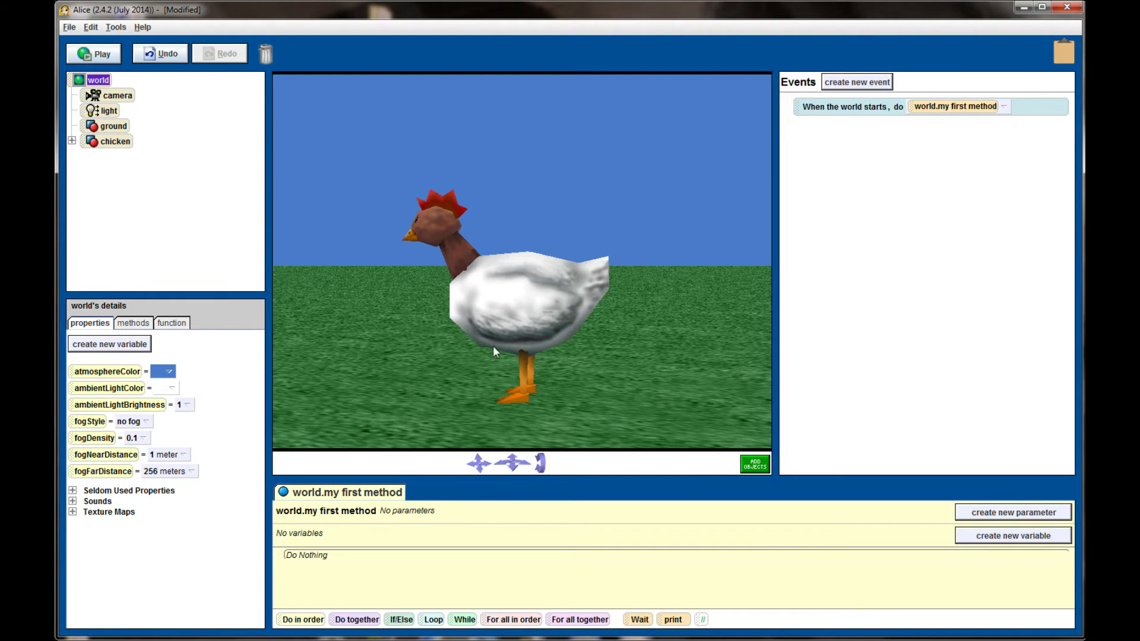
left_click(173, 389)
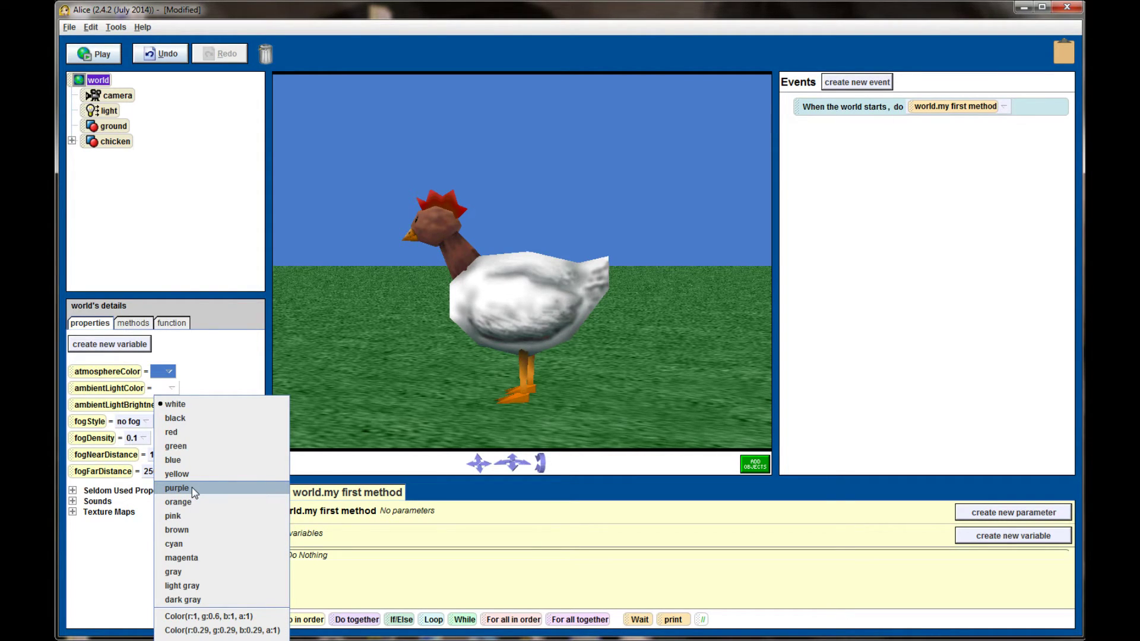
left_click(177, 488)
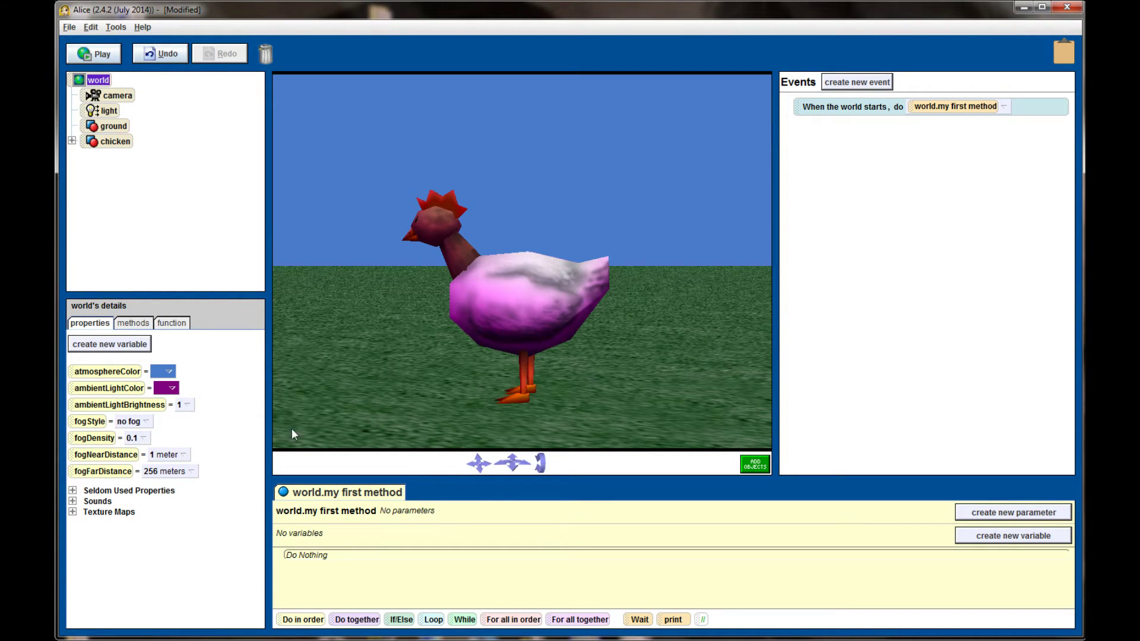
left_click(172, 388)
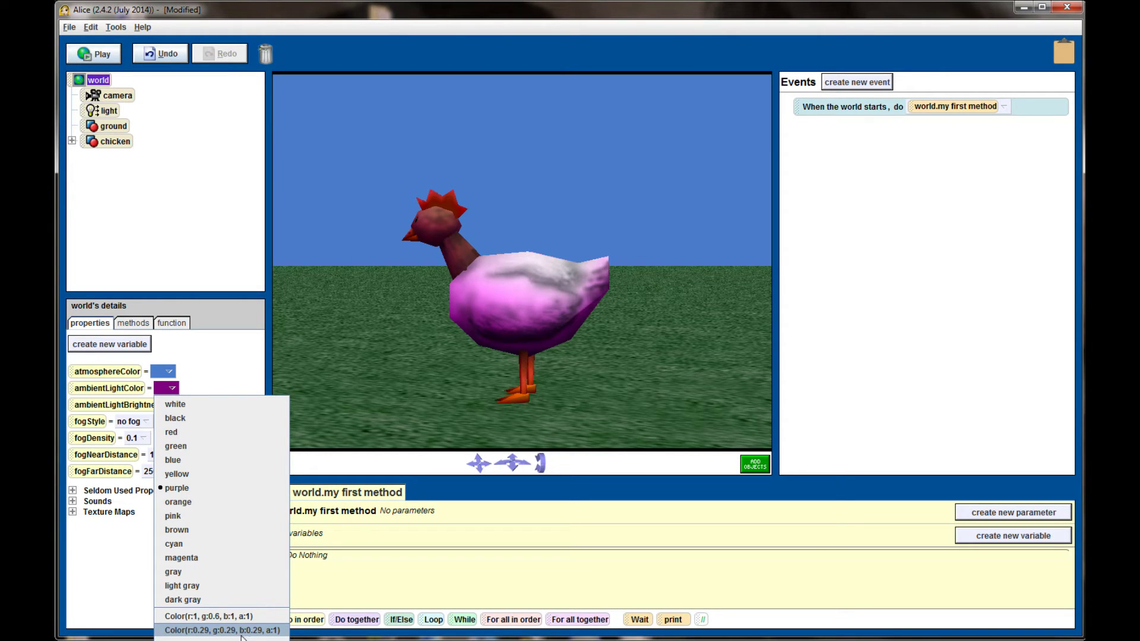
left_click(220, 640)
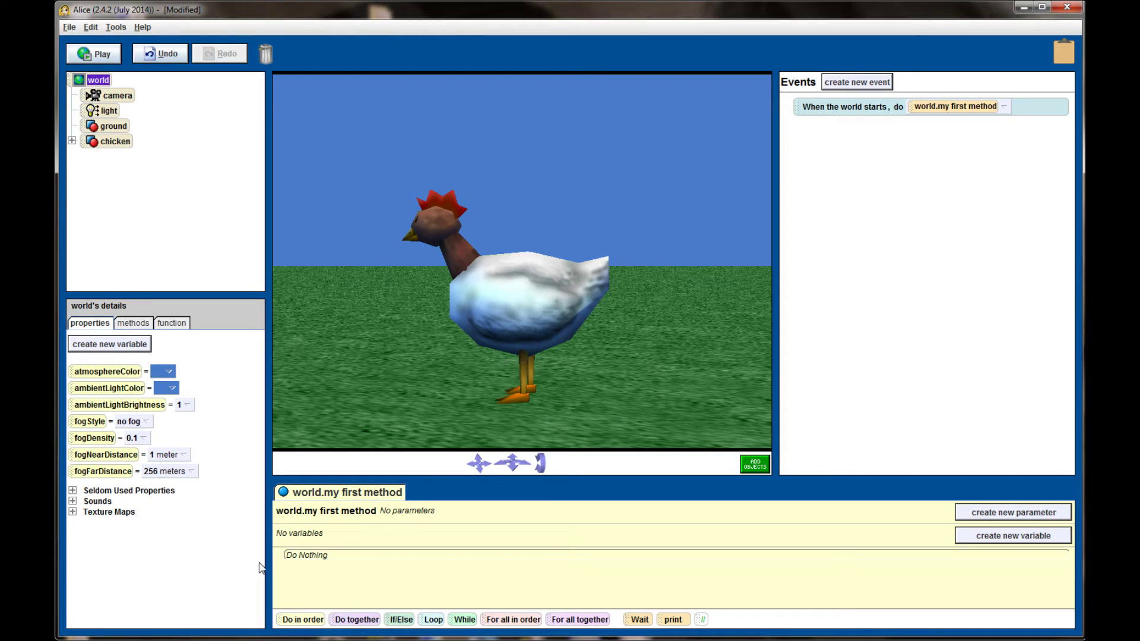
left_click(168, 388)
left_click(252, 617)
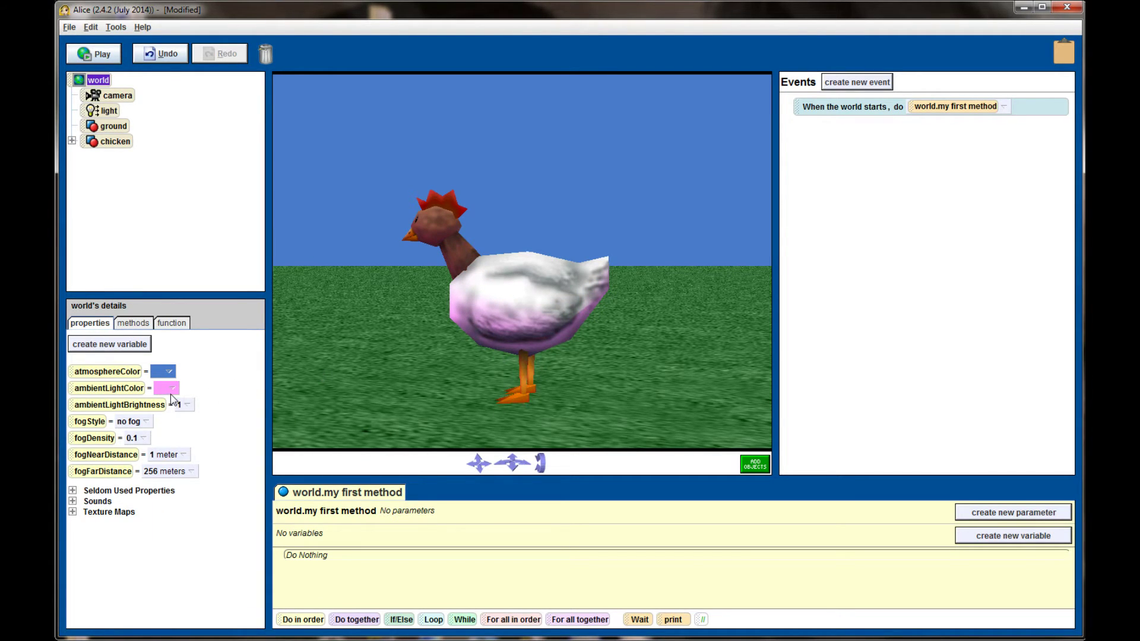
left_click(175, 391)
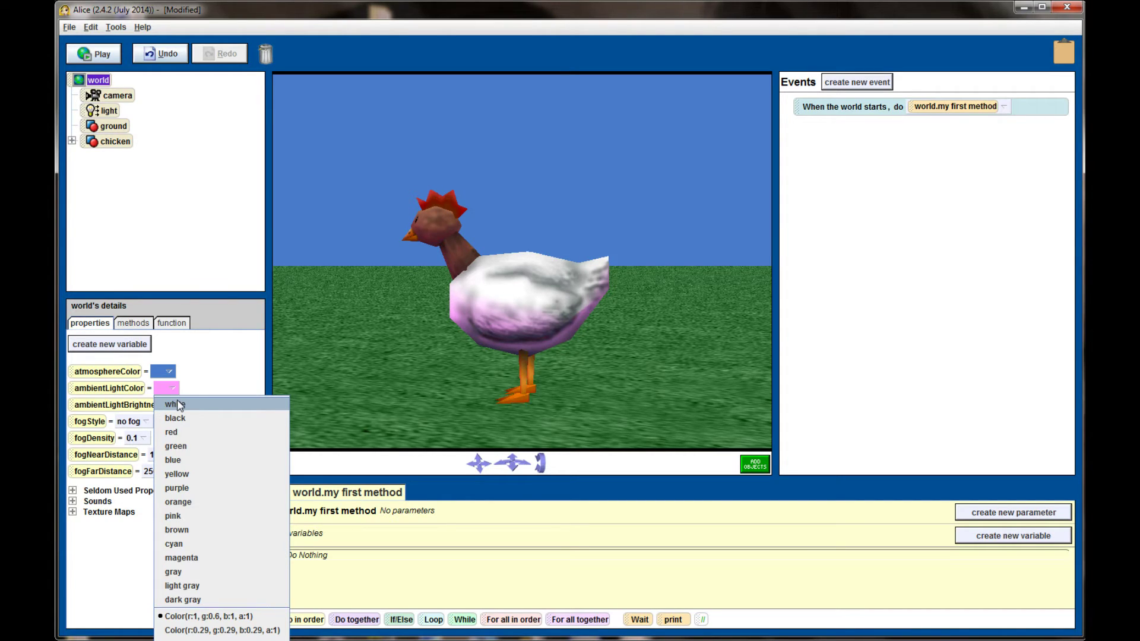
left_click(176, 405)
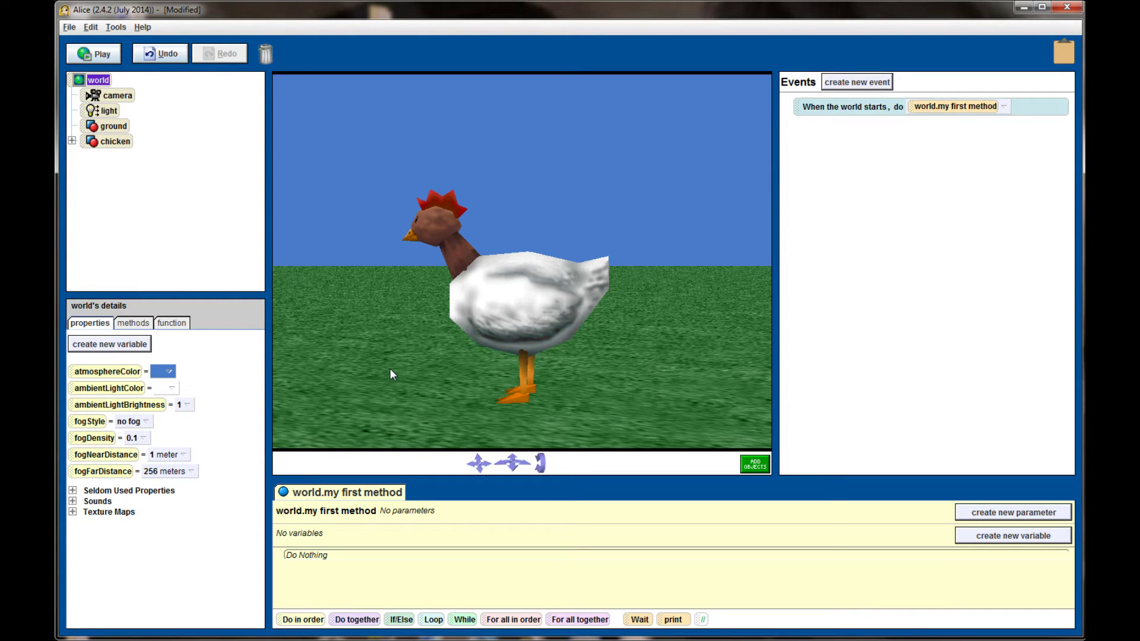
Step: Lower ambientLightBrightness to 0.5, then to 0.25
left_click(183, 404)
left_click(190, 435)
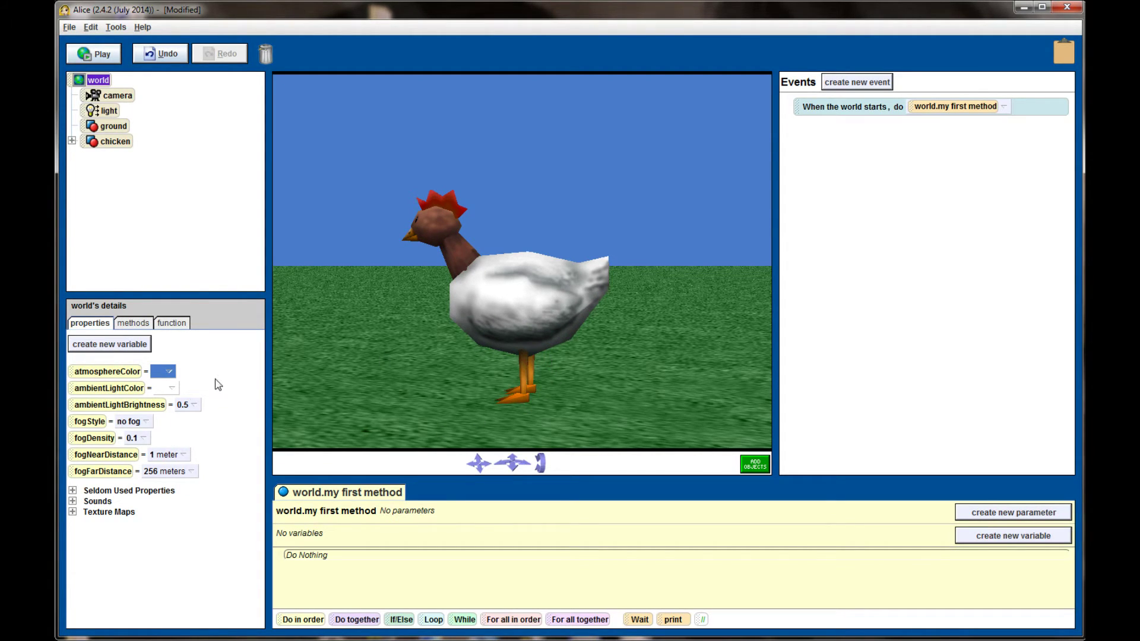
left_click(183, 404)
left_click(195, 421)
Step: Enter a custom ambientLightBrightness of 0, then restore it to 1
left_click(192, 405)
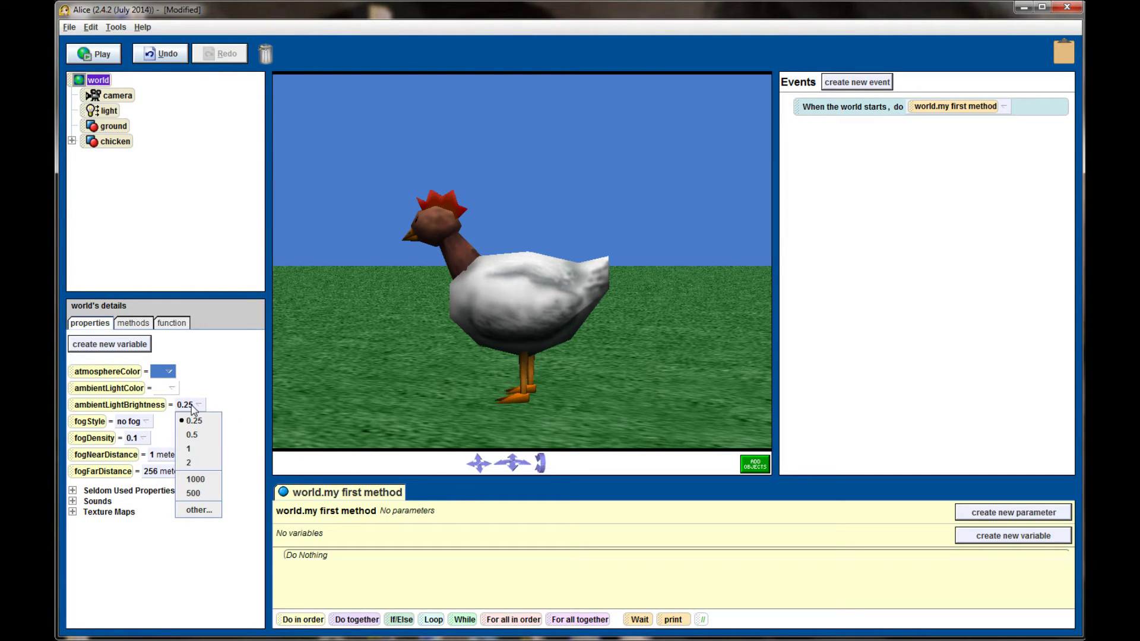
left_click(194, 510)
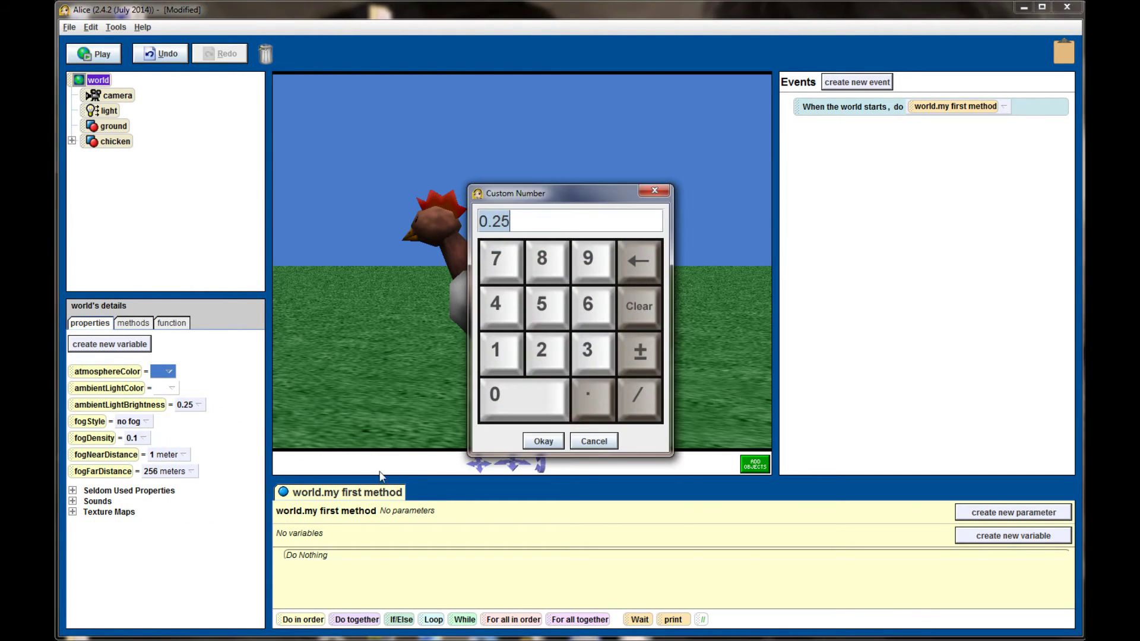
left_click(521, 399)
left_click(542, 440)
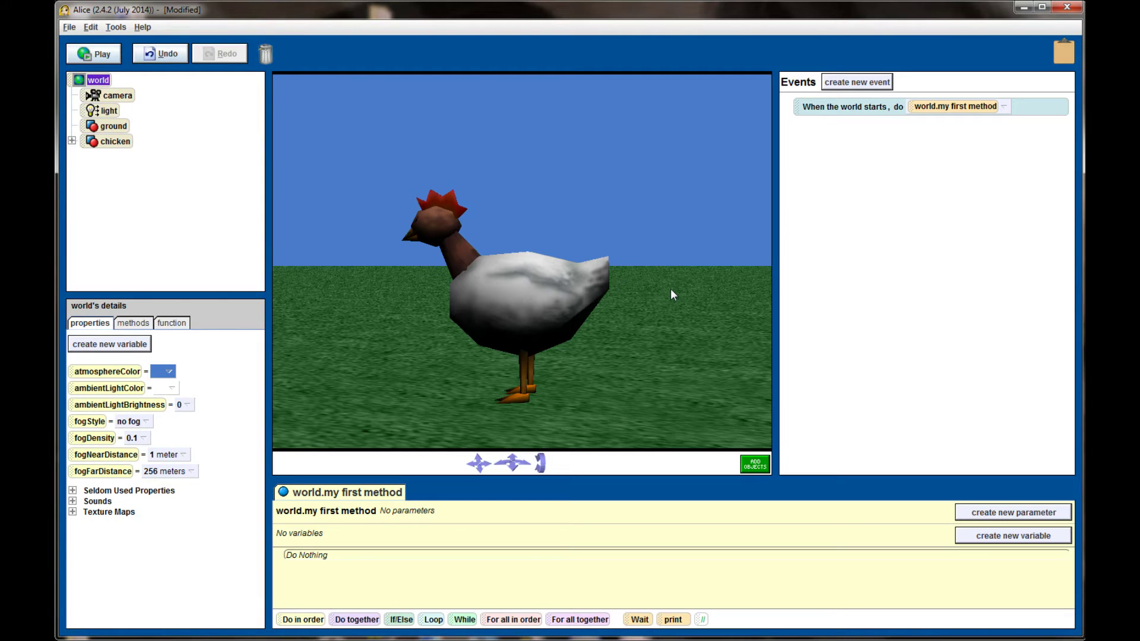
left_click(187, 405)
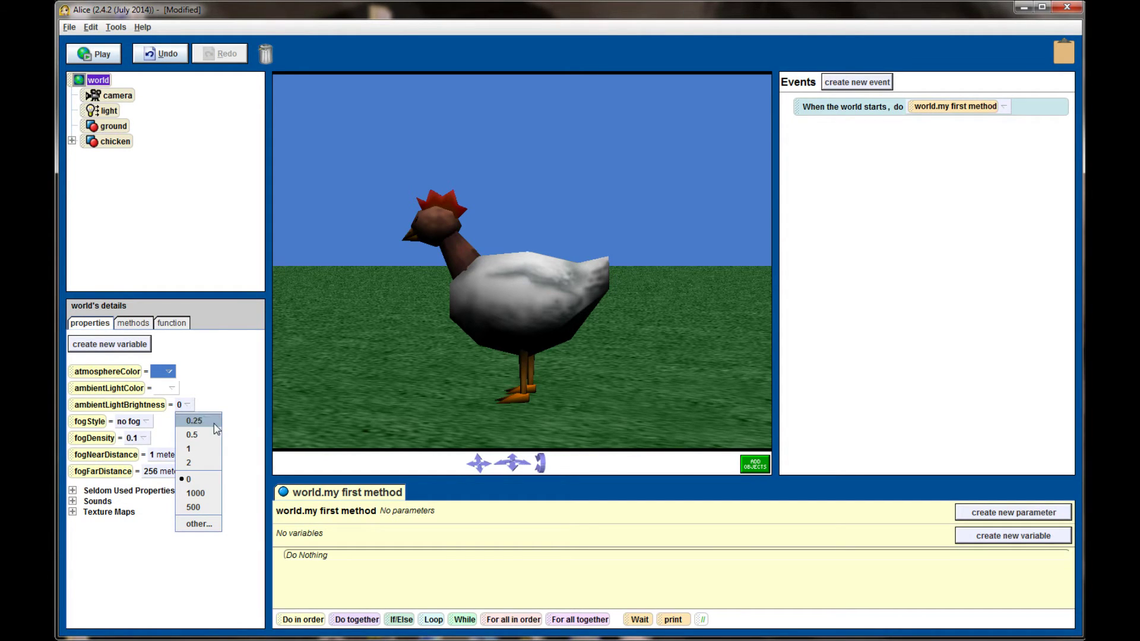
left_click(198, 451)
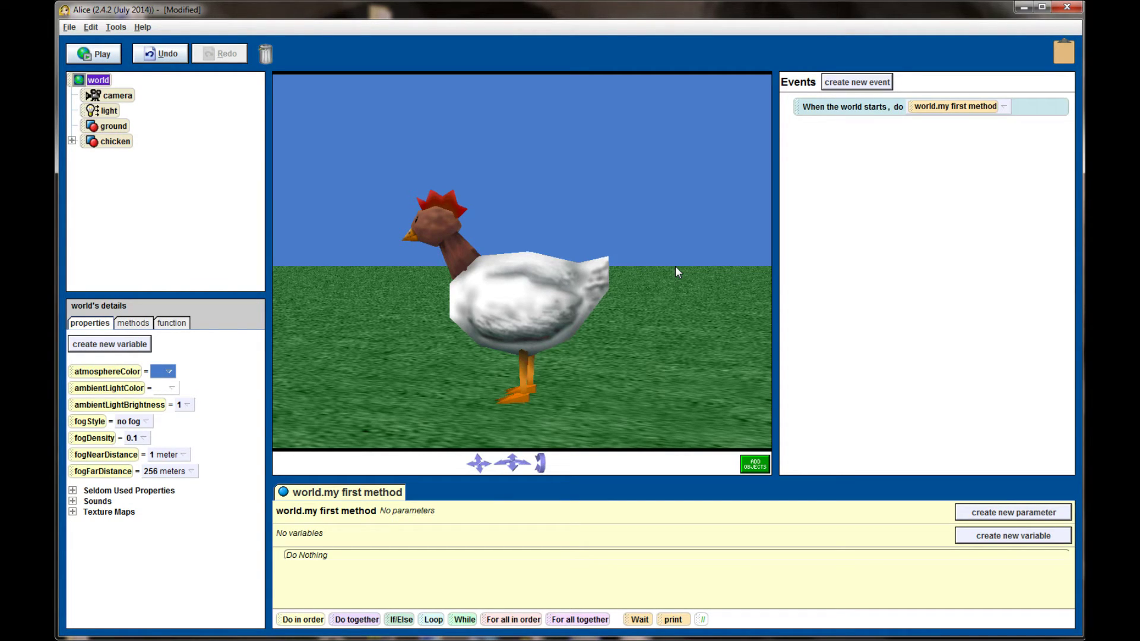
Step: Set the world's fogStyle to distance
left_click(131, 422)
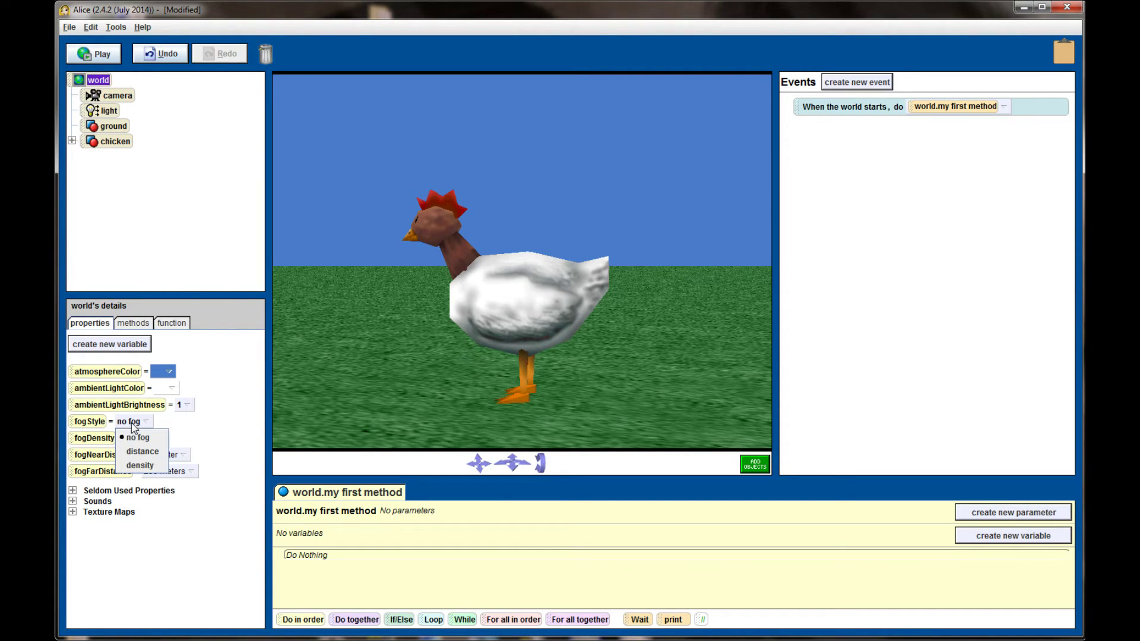
left_click(142, 451)
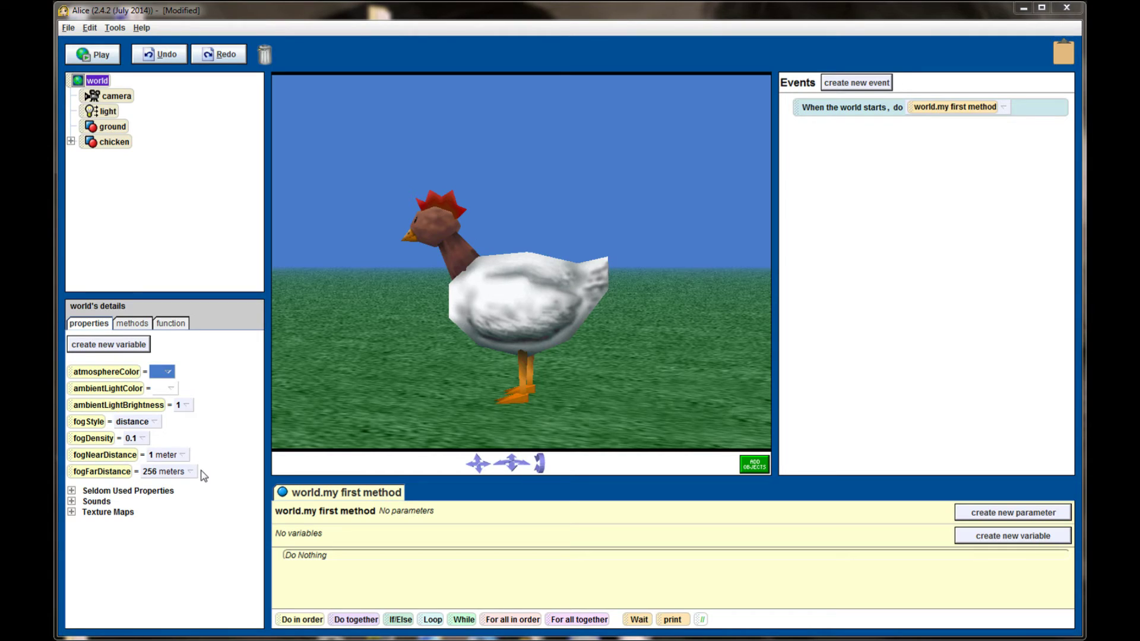
Step: Enter a custom fogFarDistance of 100 meters
left_click(165, 474)
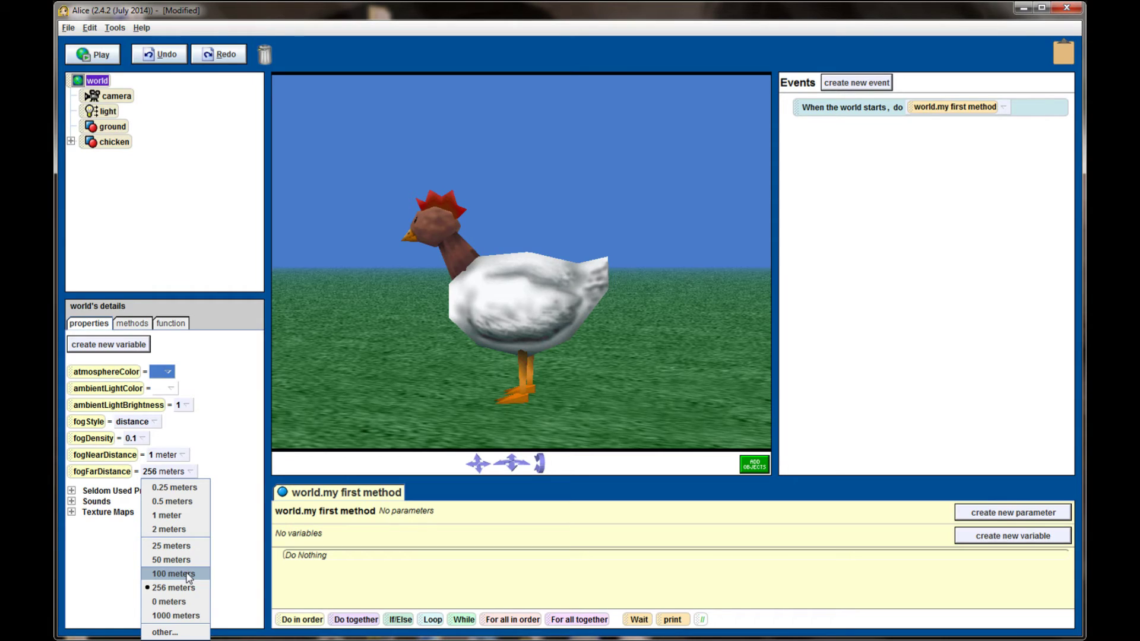
left_click(175, 633)
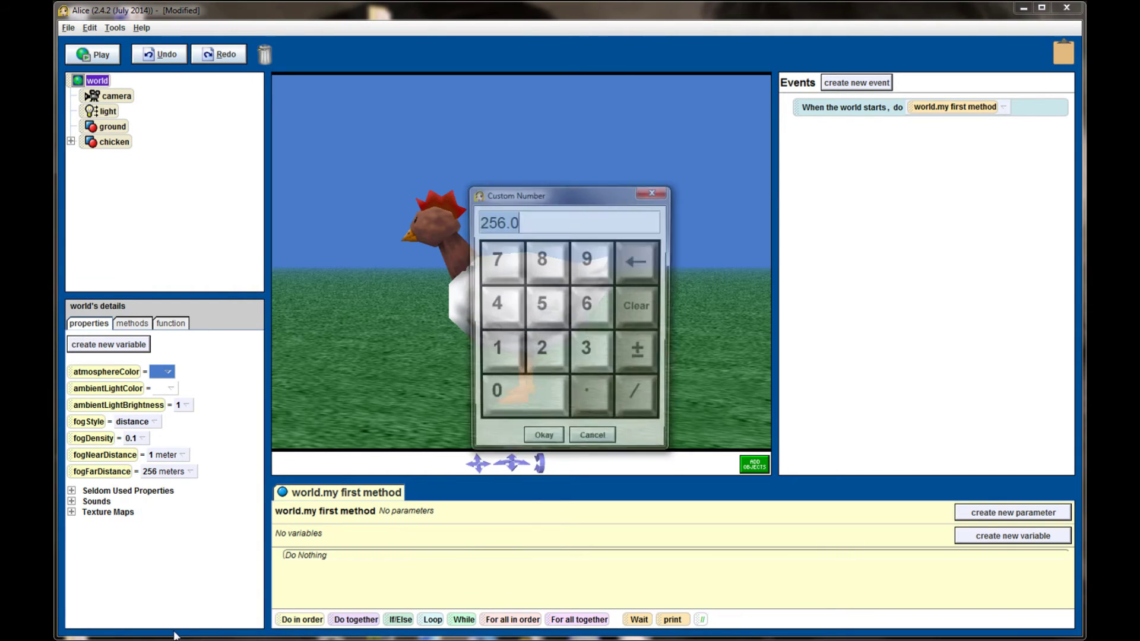
left_click(507, 354)
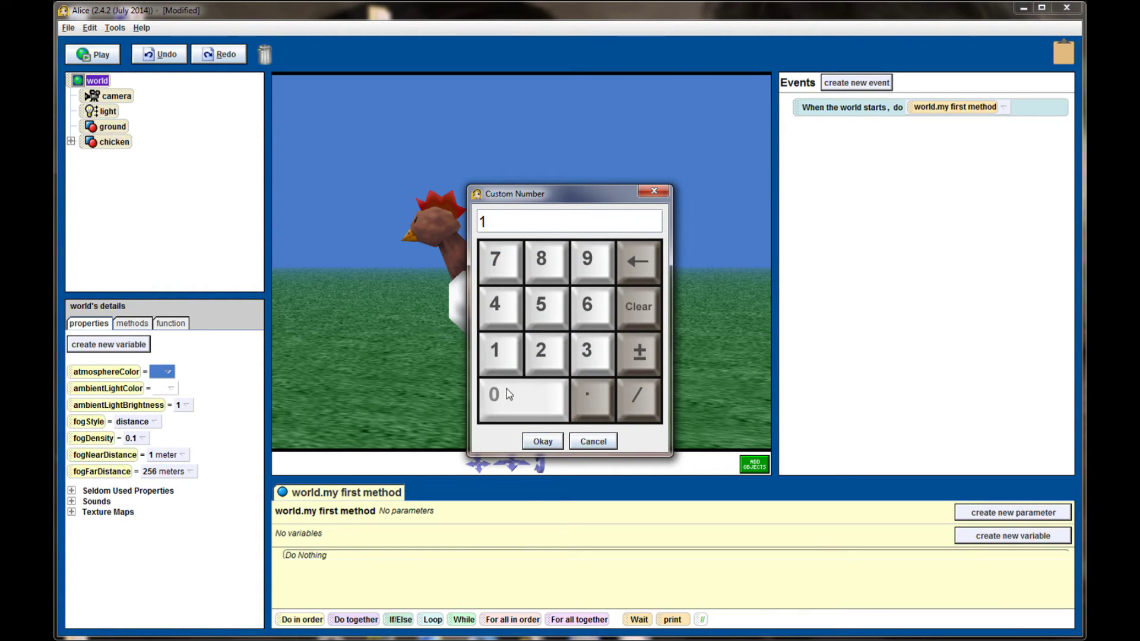
double_click(509, 395)
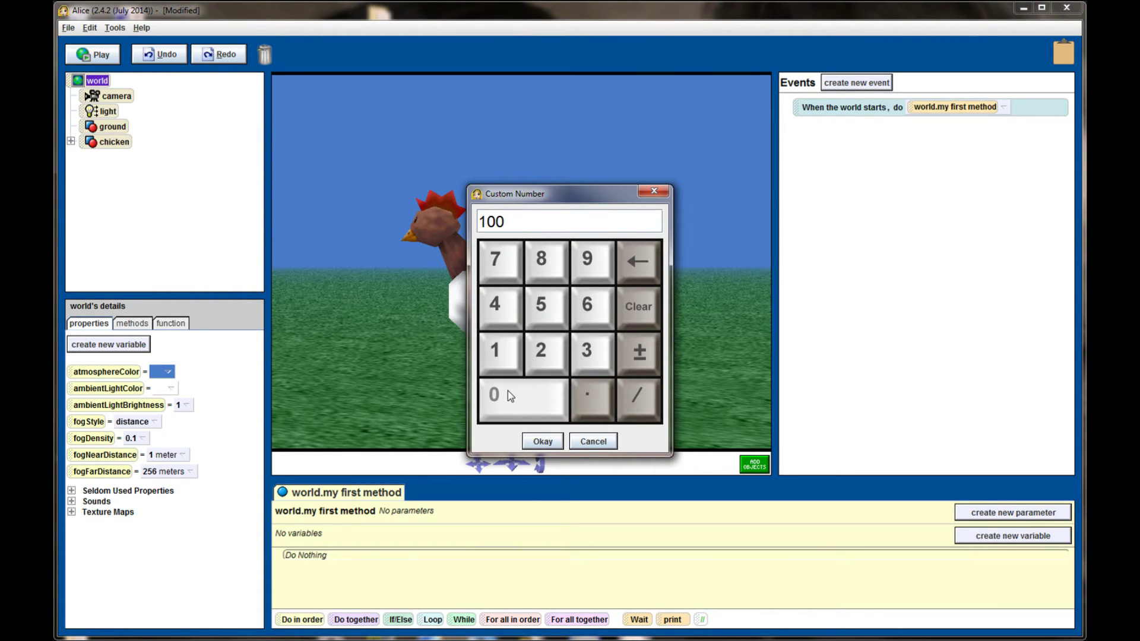
left_click(542, 441)
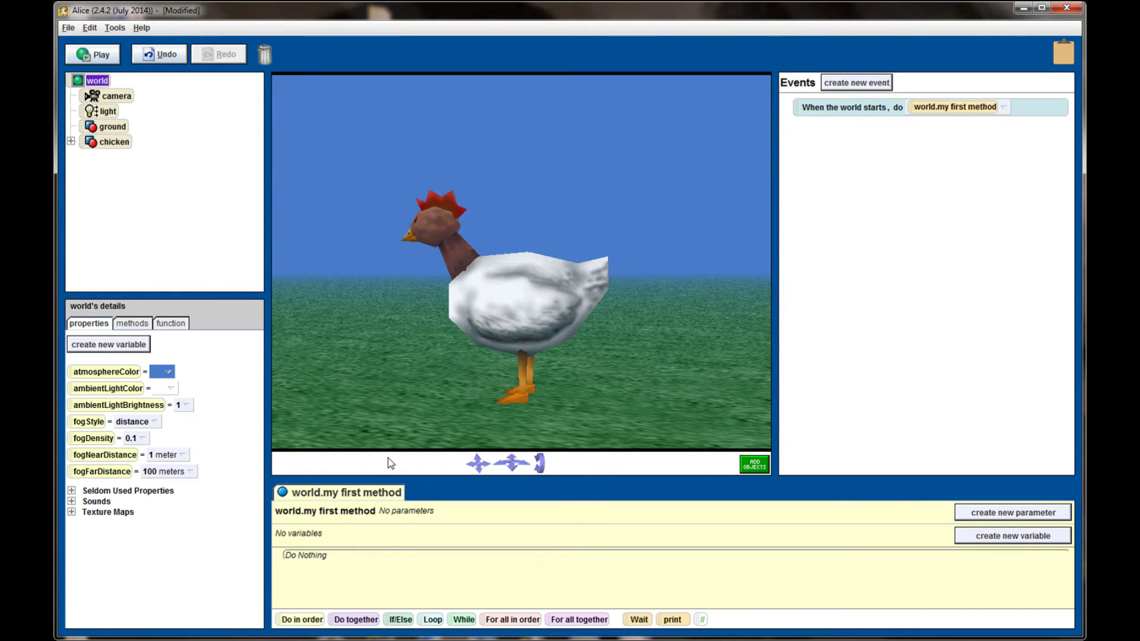
Step: Change fogFarDistance to a custom 50 meters
left_click(176, 473)
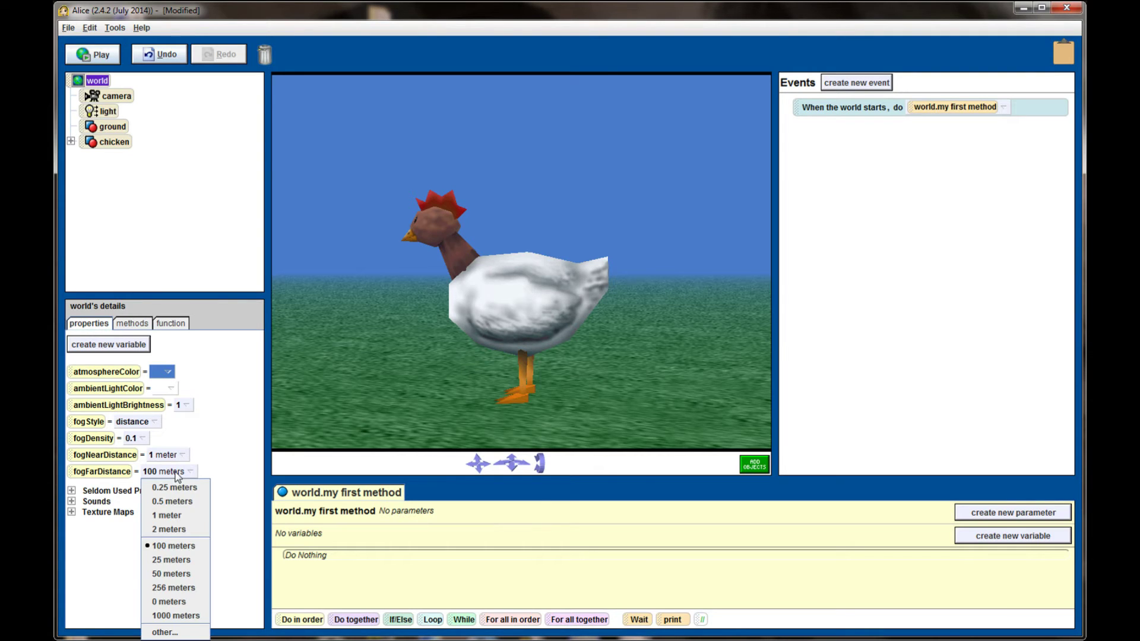
left_click(172, 632)
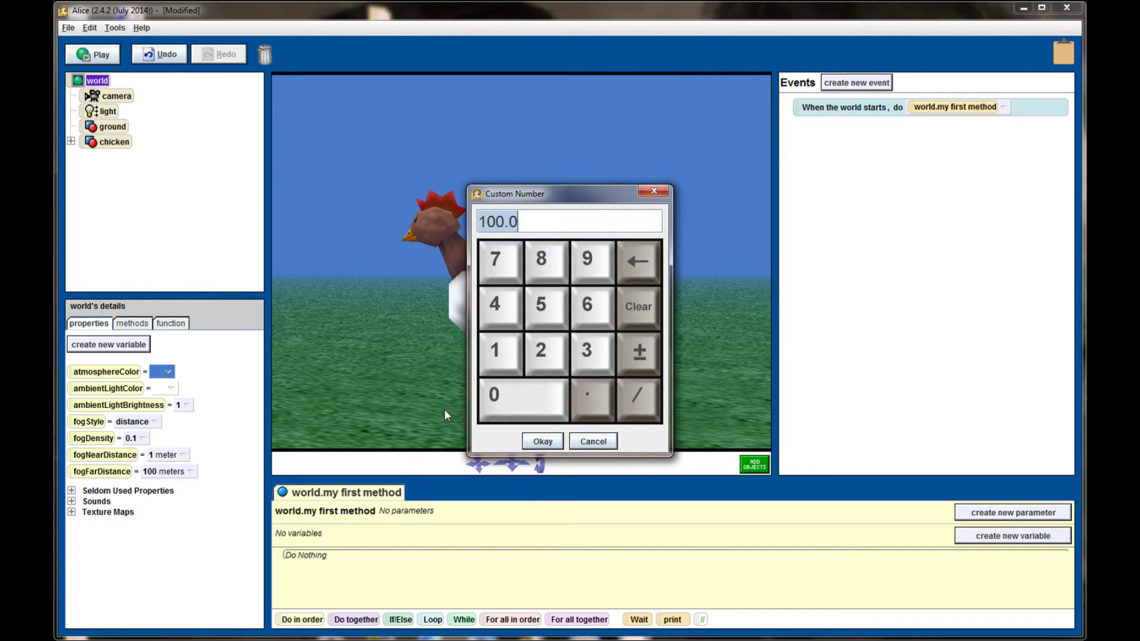
left_click(556, 310)
left_click(530, 408)
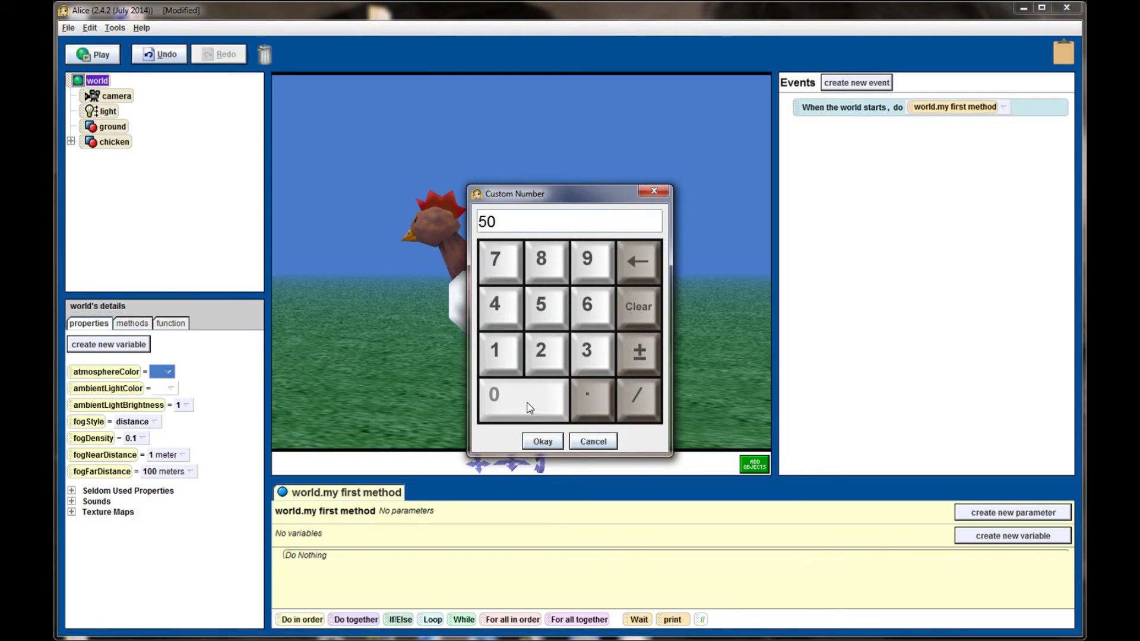
left_click(550, 444)
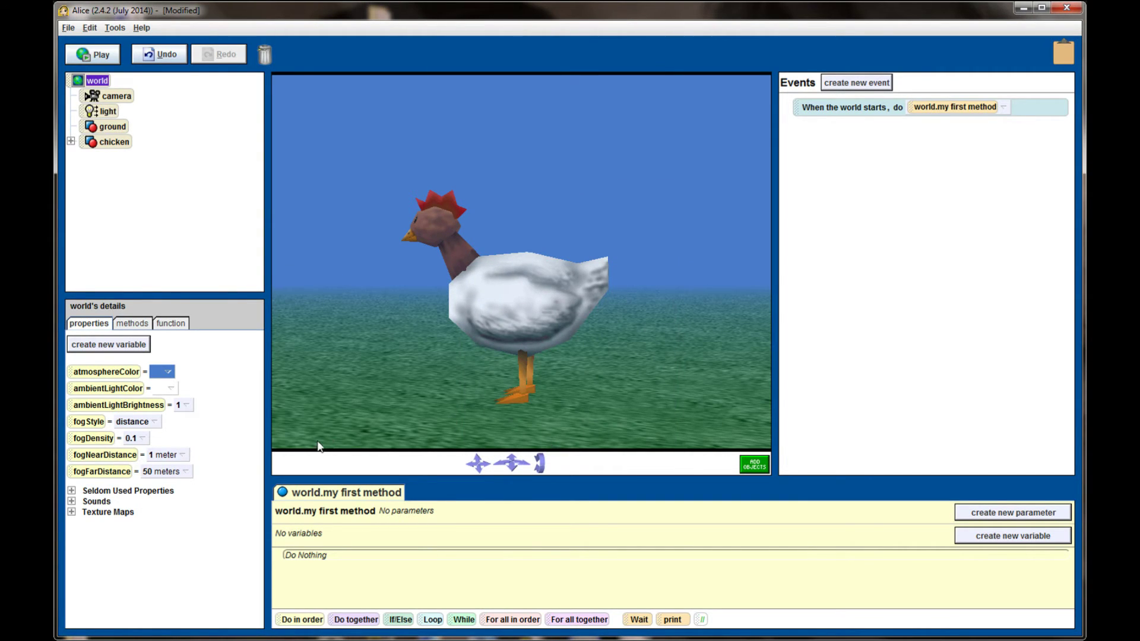
Step: Set fogFarDistance to 1 meter, dismiss the save reminder, then restore it to 256 meters
left_click(178, 473)
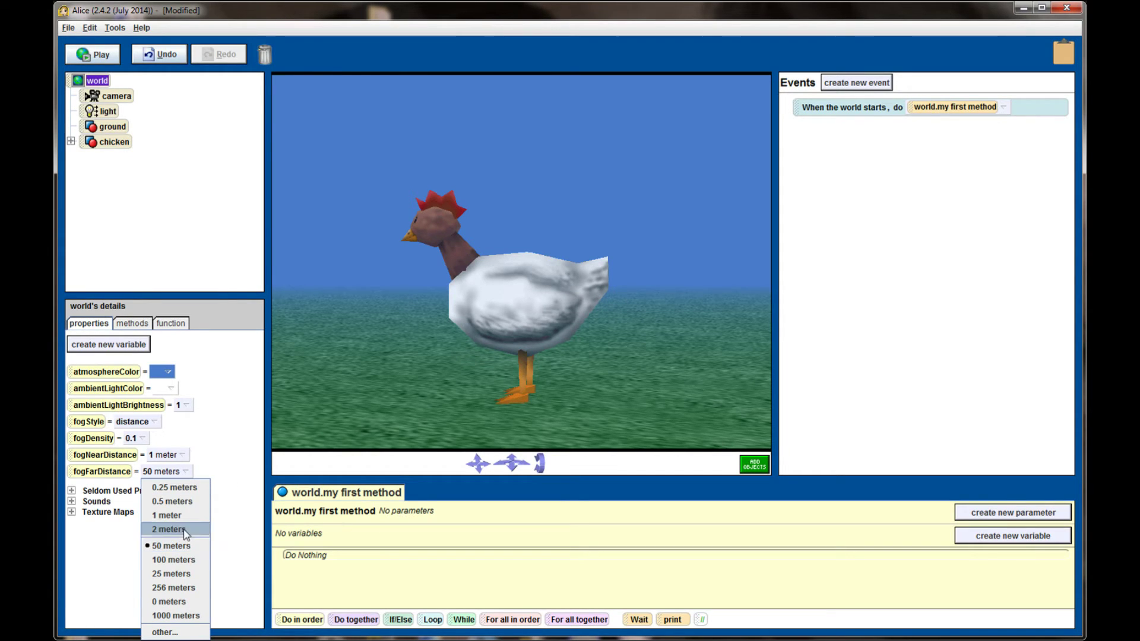
left_click(173, 515)
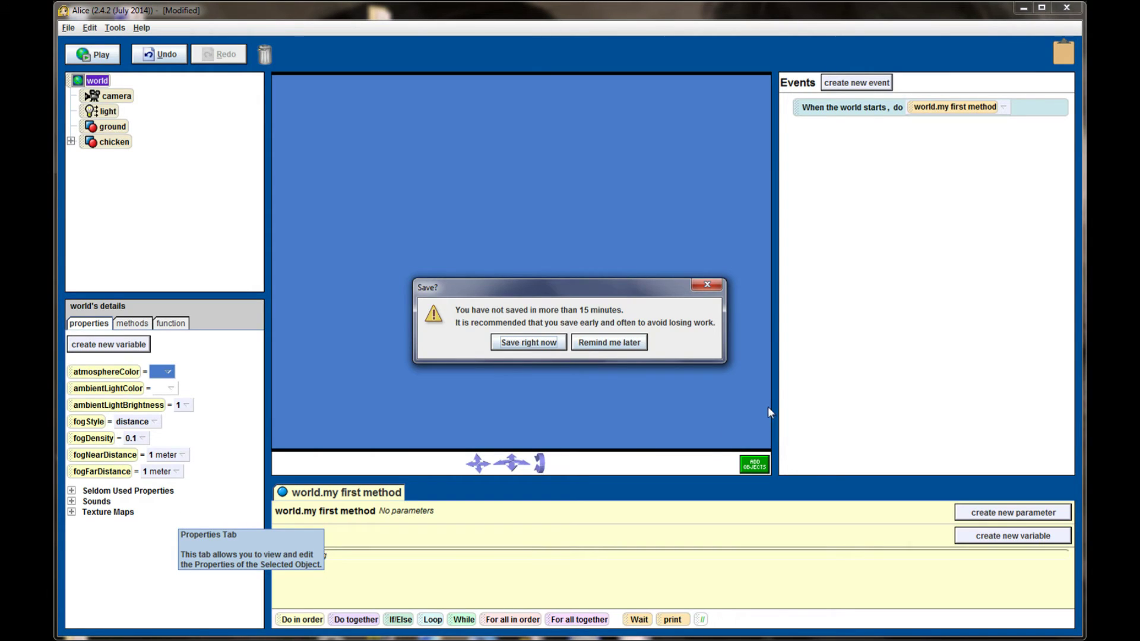
left_click(580, 343)
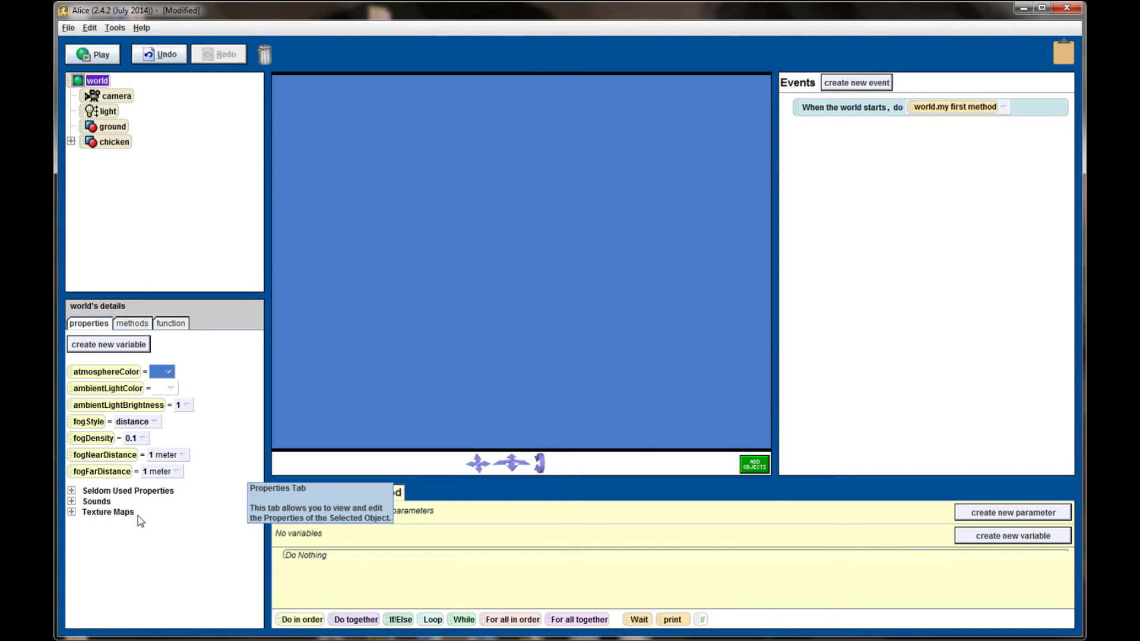
left_click(161, 471)
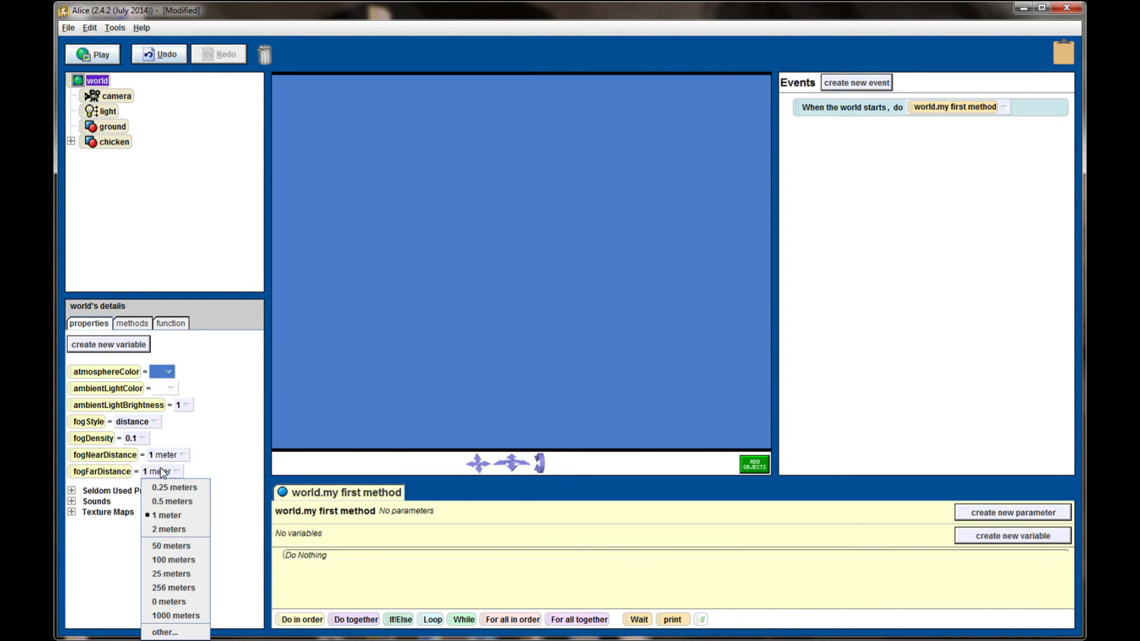
left_click(174, 588)
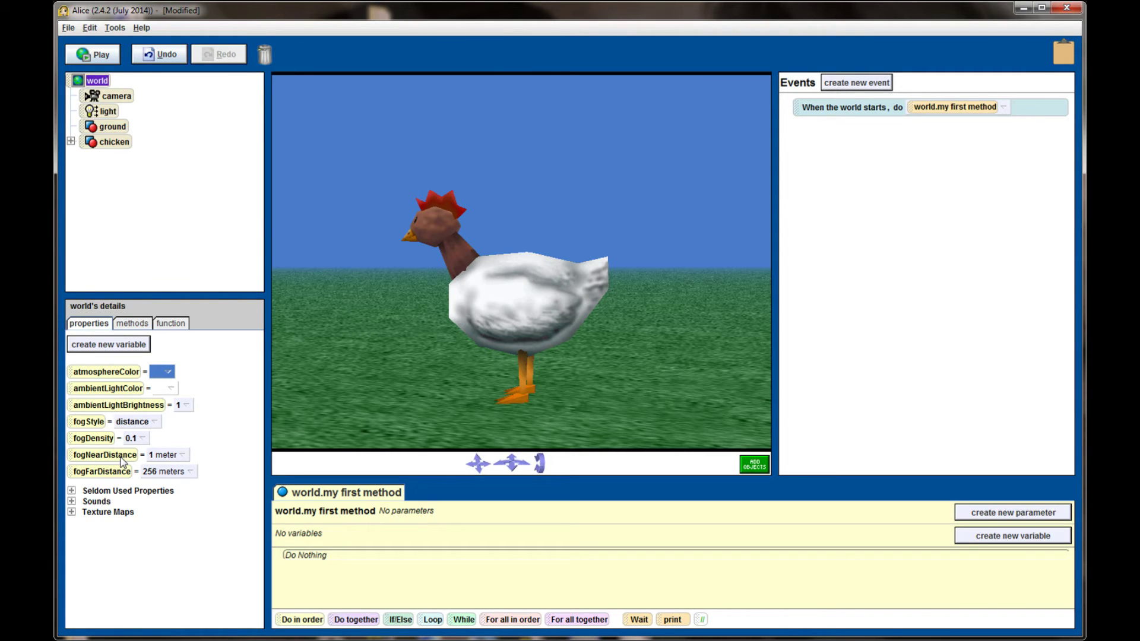
left_click(173, 456)
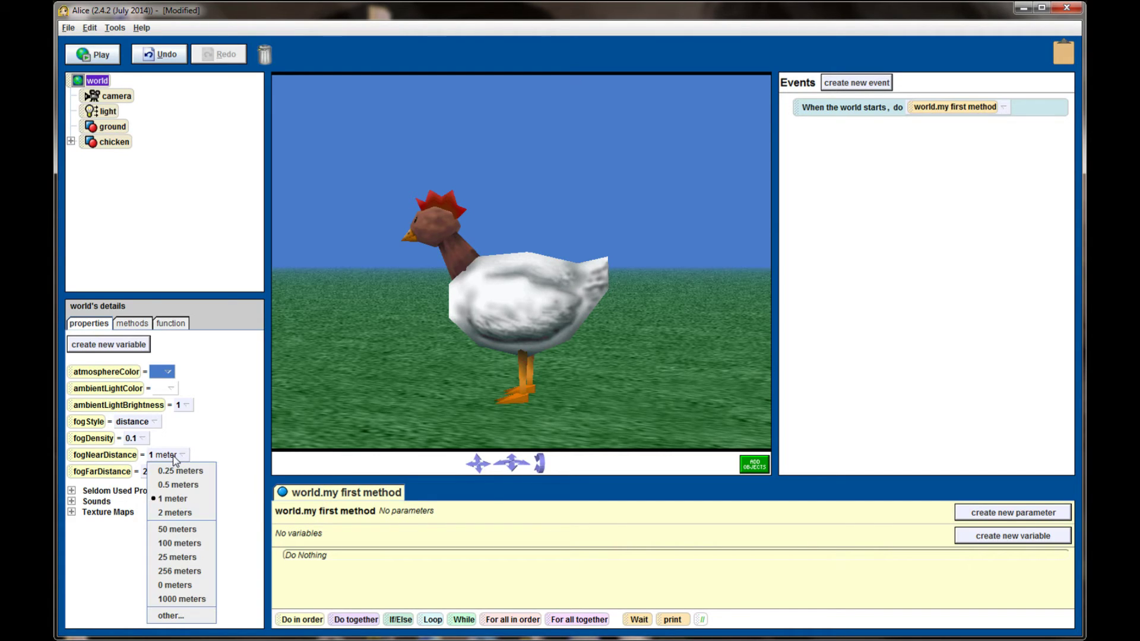
left_click(198, 544)
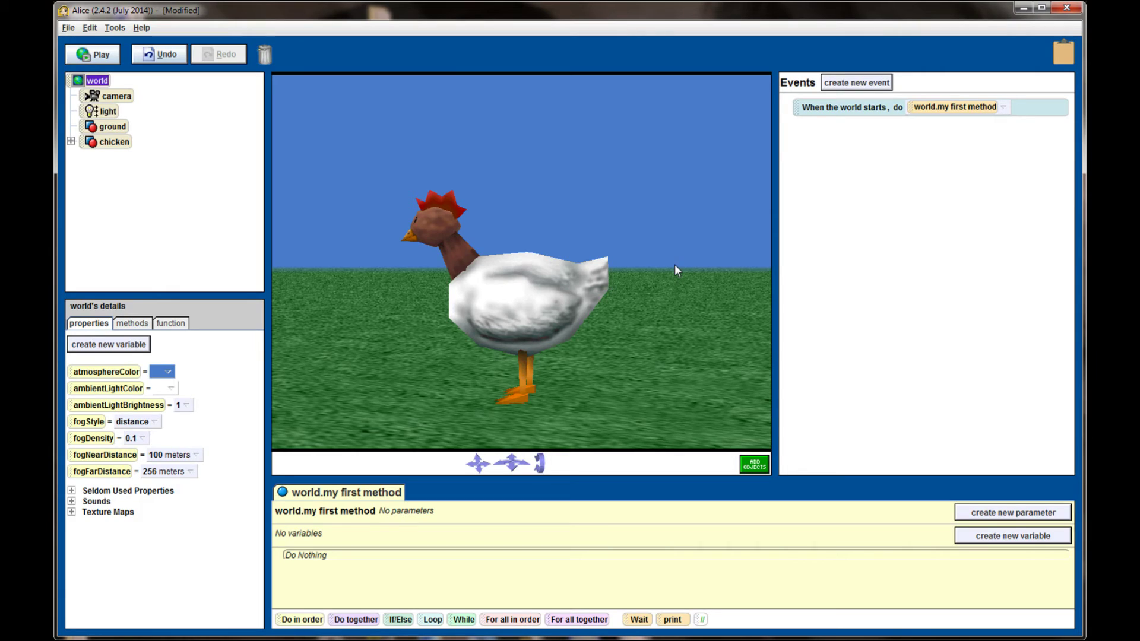
left_click(180, 456)
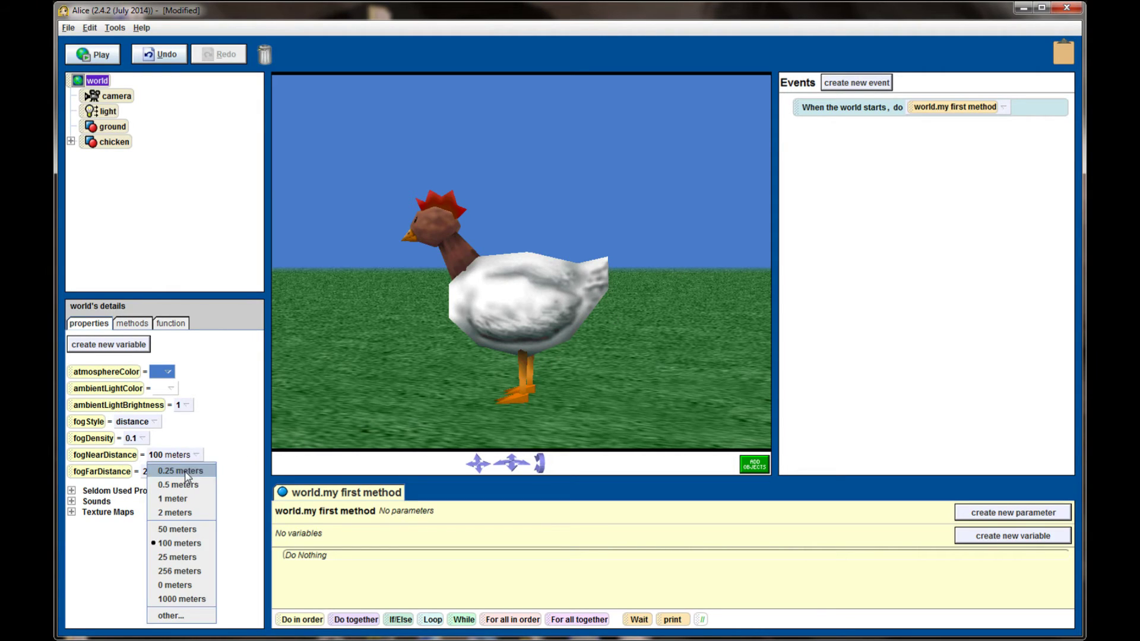
left_click(177, 499)
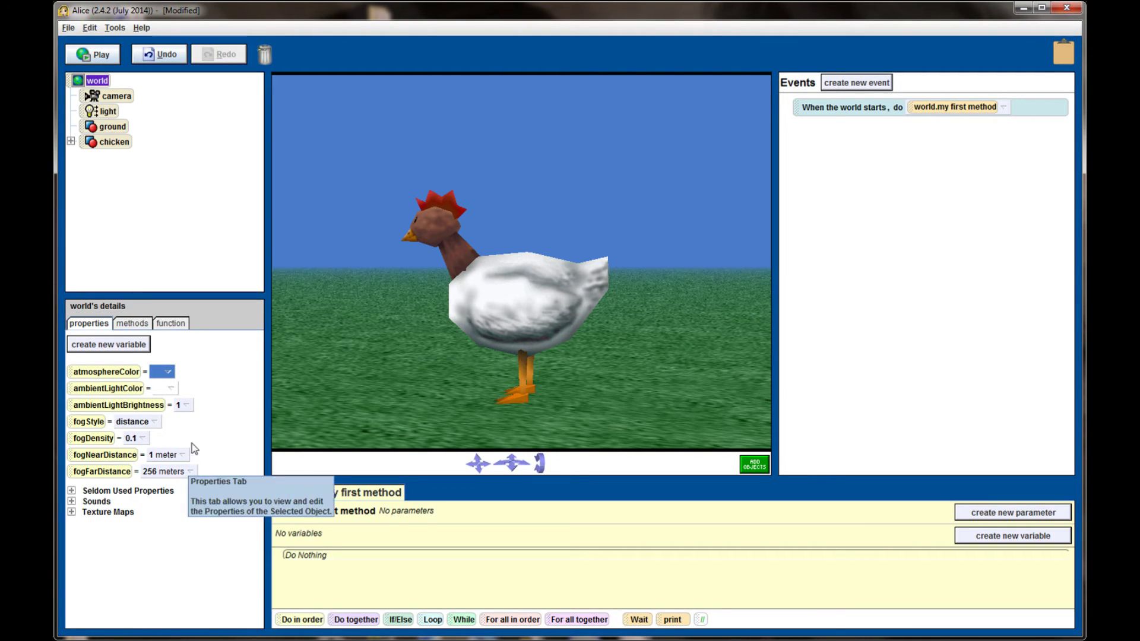
left_click(134, 422)
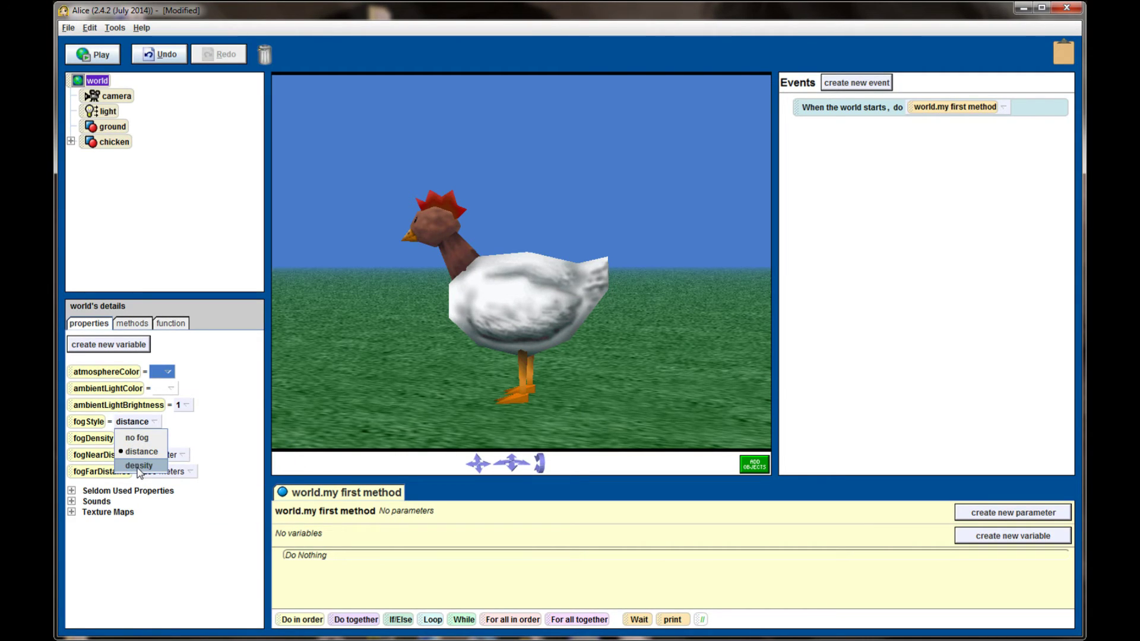
left_click(138, 466)
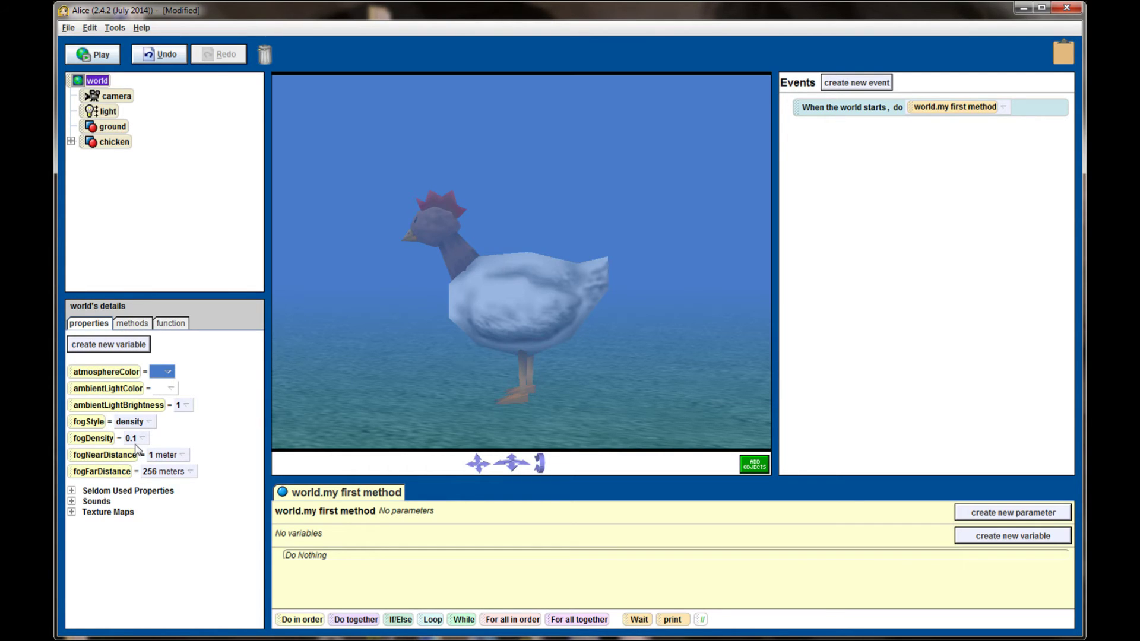
left_click(136, 444)
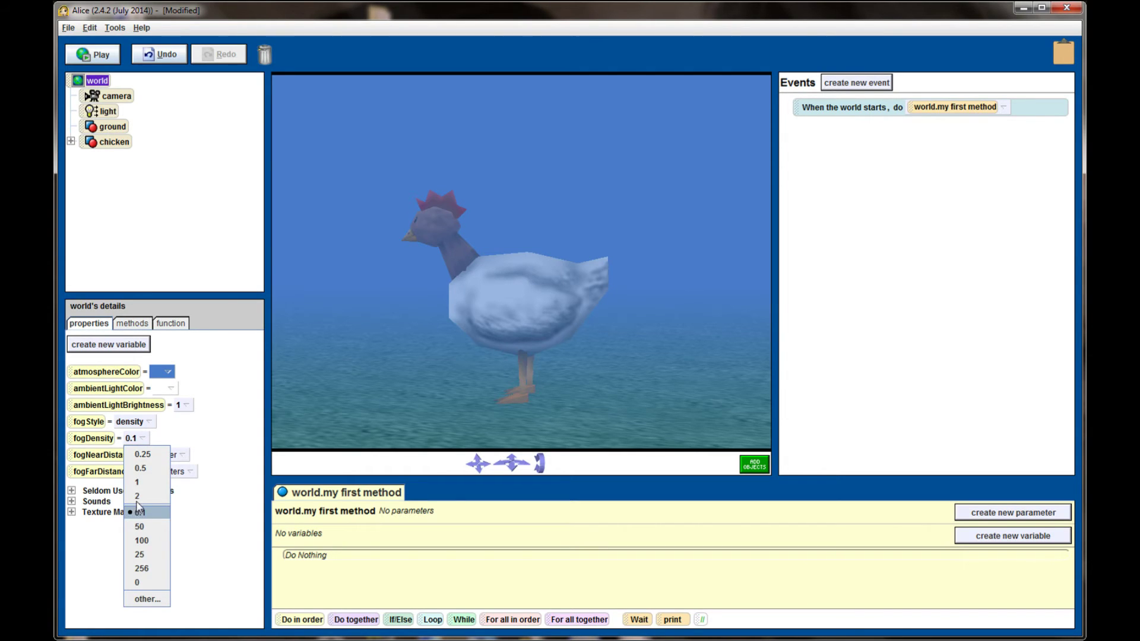
left_click(140, 475)
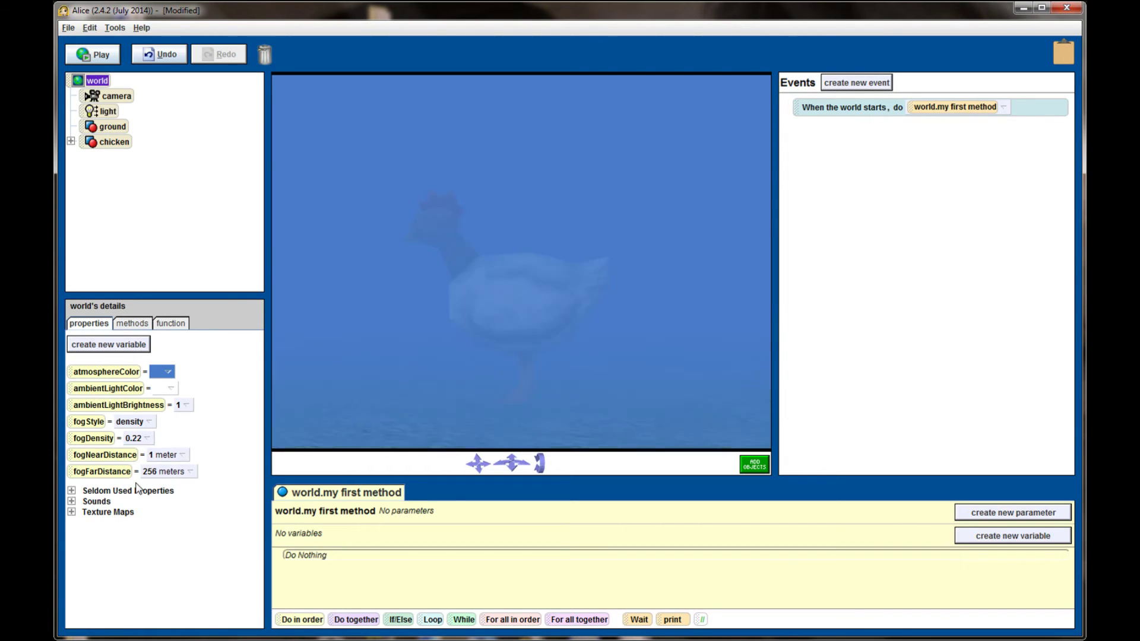
left_click(130, 438)
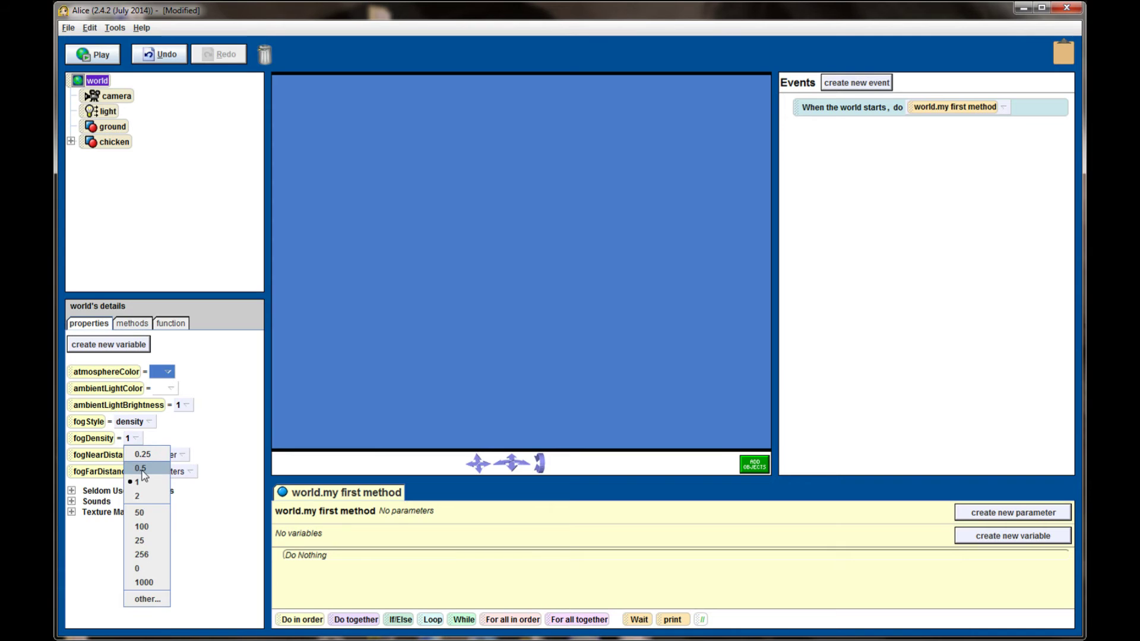
left_click(141, 469)
left_click(139, 444)
left_click(147, 599)
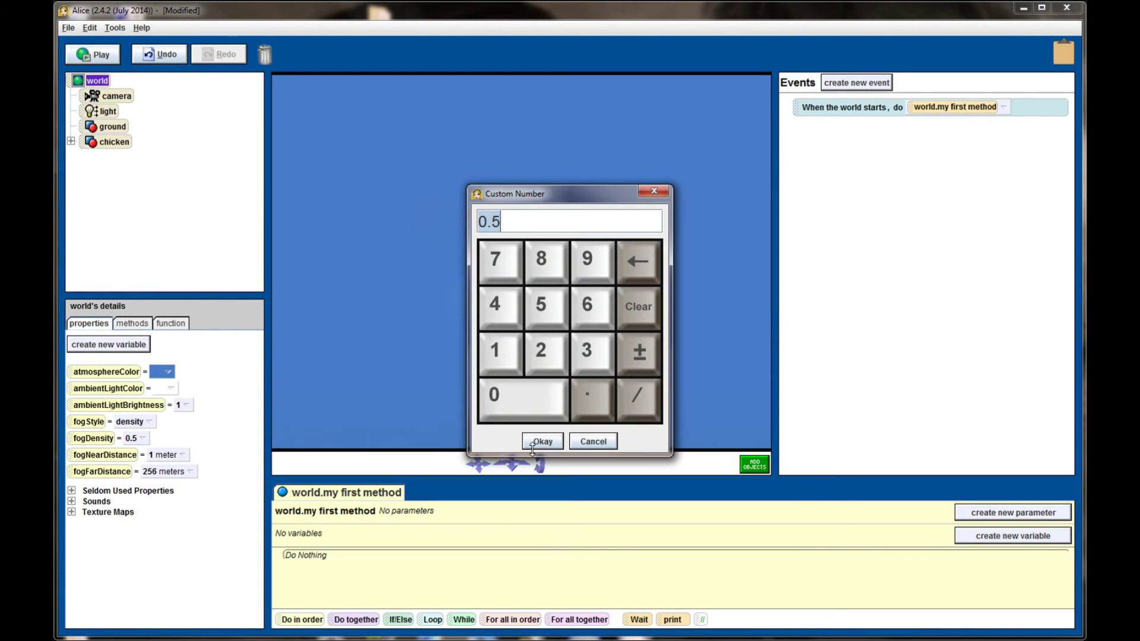
left_click(587, 395)
left_click(494, 304)
left_click(494, 259)
left_click(542, 441)
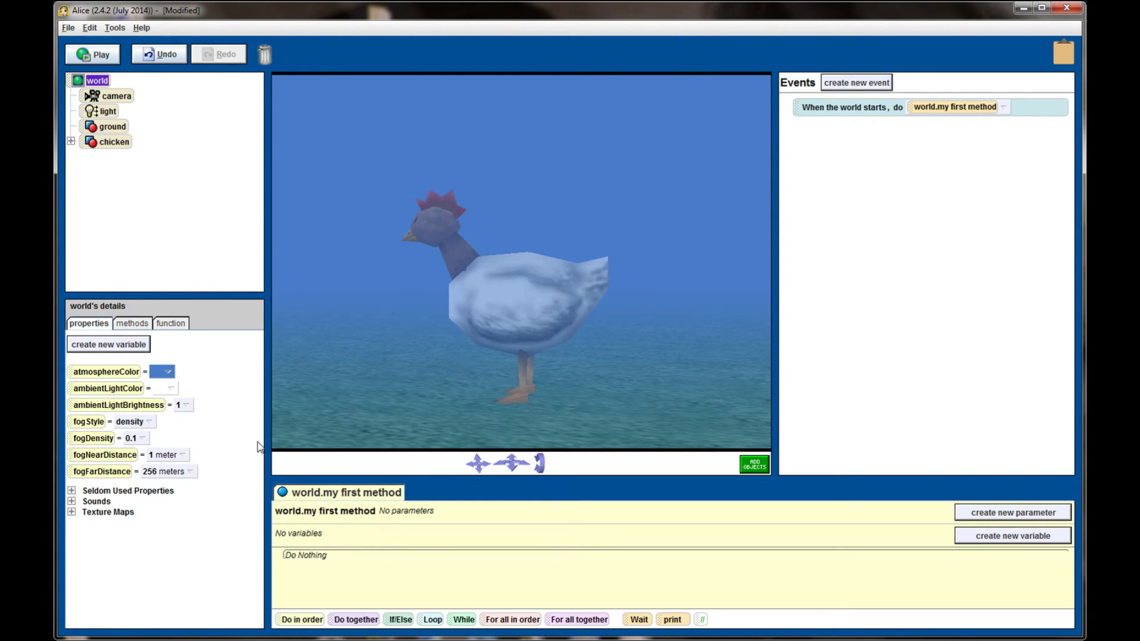
left_click(138, 439)
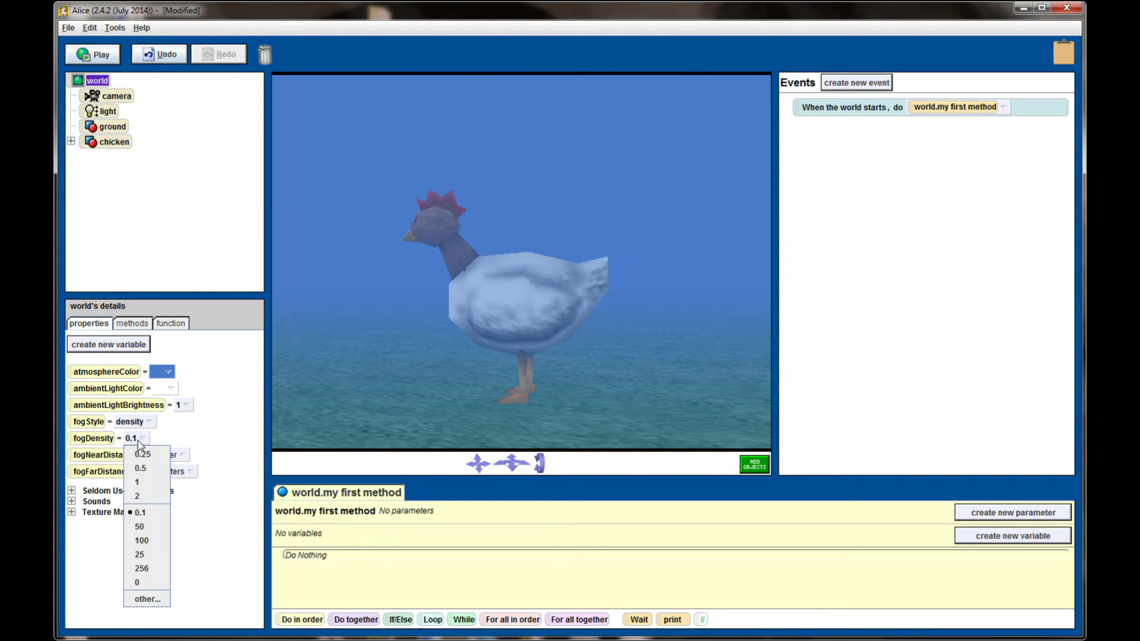
left_click(144, 599)
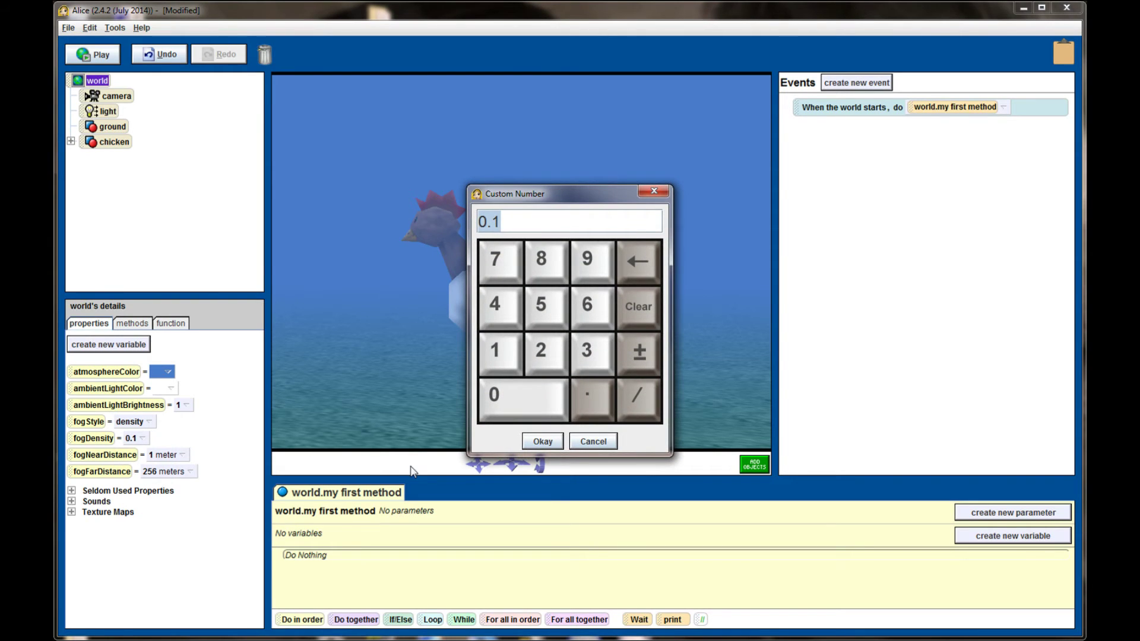
type("0.09")
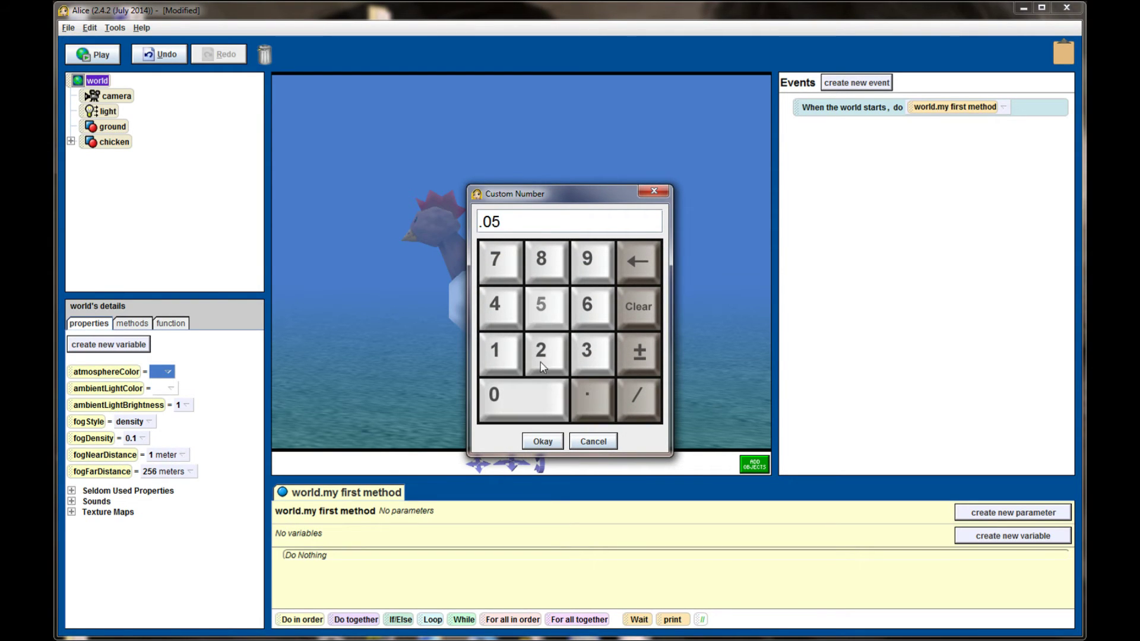
left_click(542, 441)
key("ctrl+z")
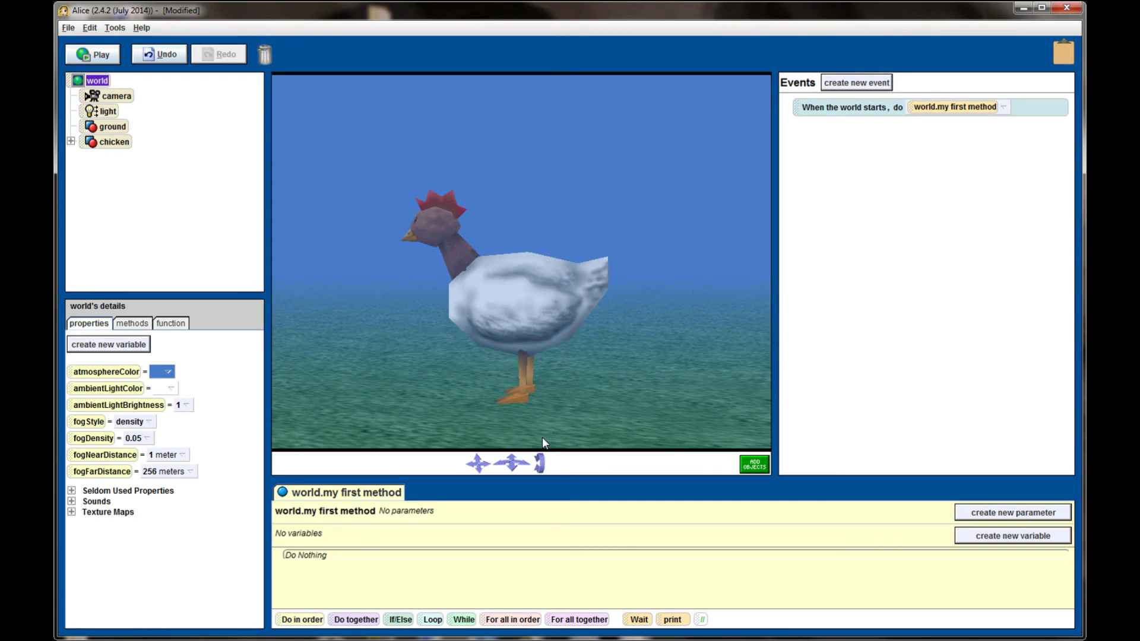
left_click(147, 439)
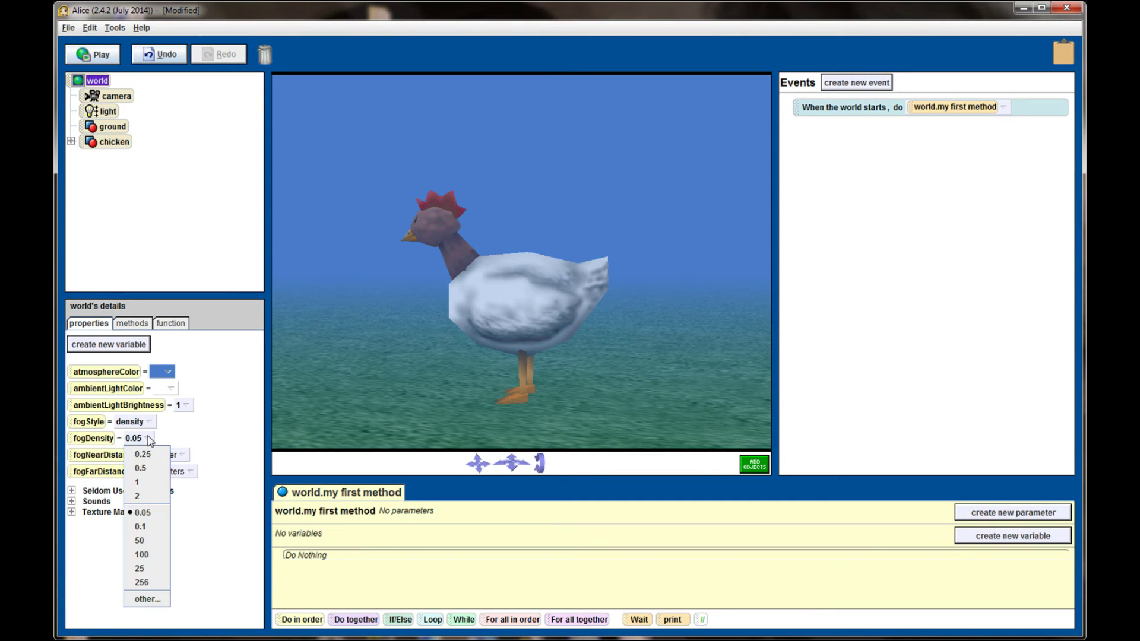
left_click(143, 599)
left_click(587, 398)
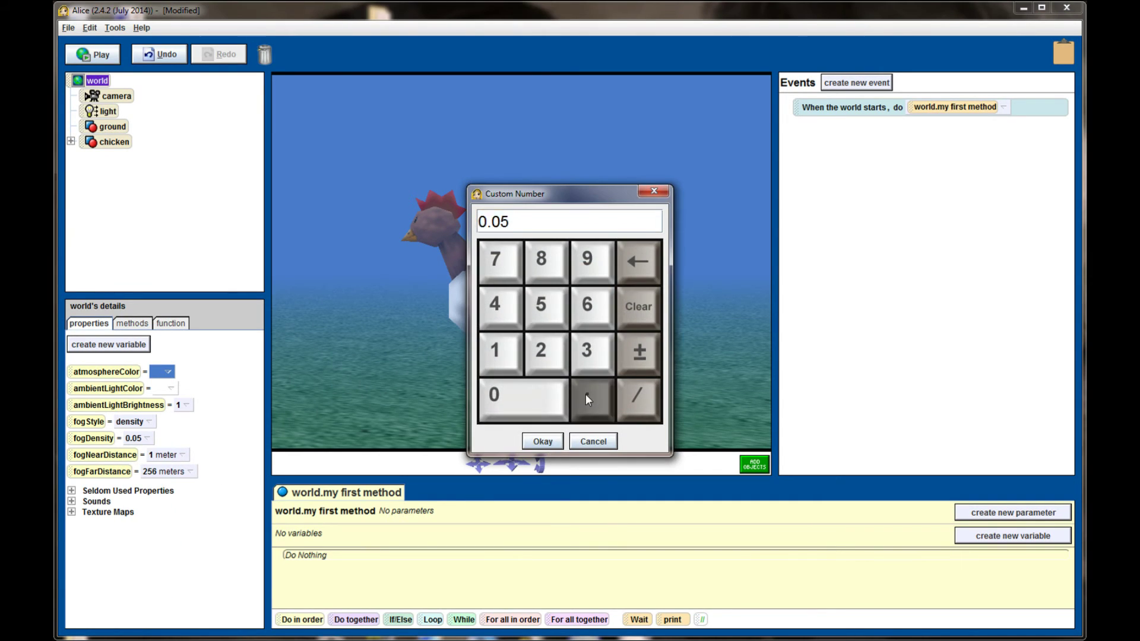
left_click(528, 403)
left_click(498, 351)
left_click(543, 441)
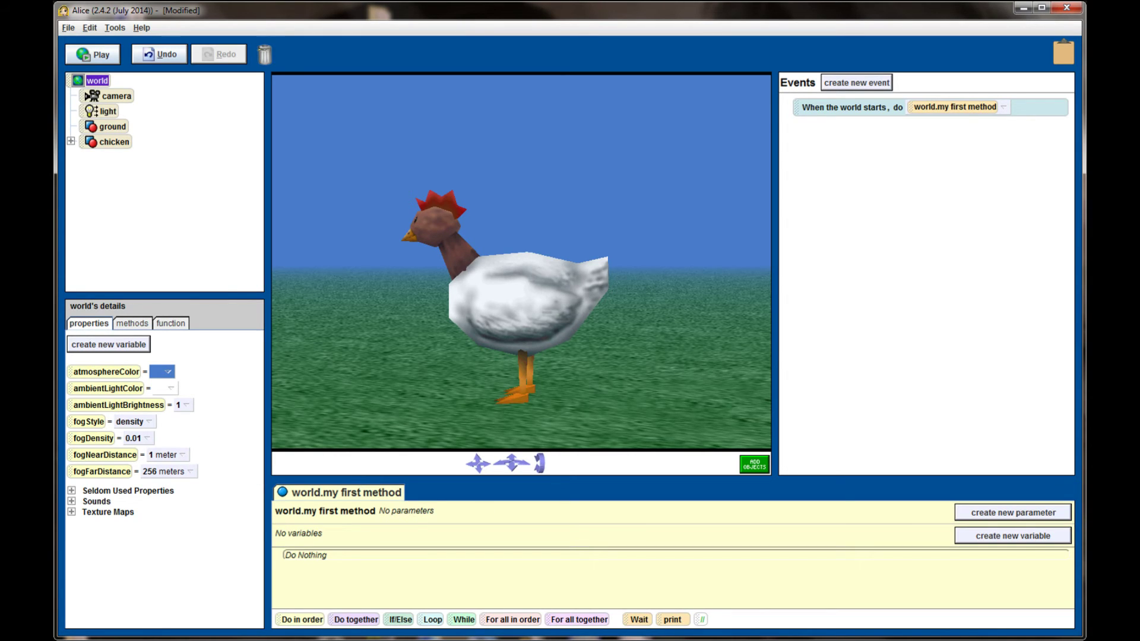
Step: In the scene editor, inspect the camera, light, ground and then the chicken's properties
left_click(755, 464)
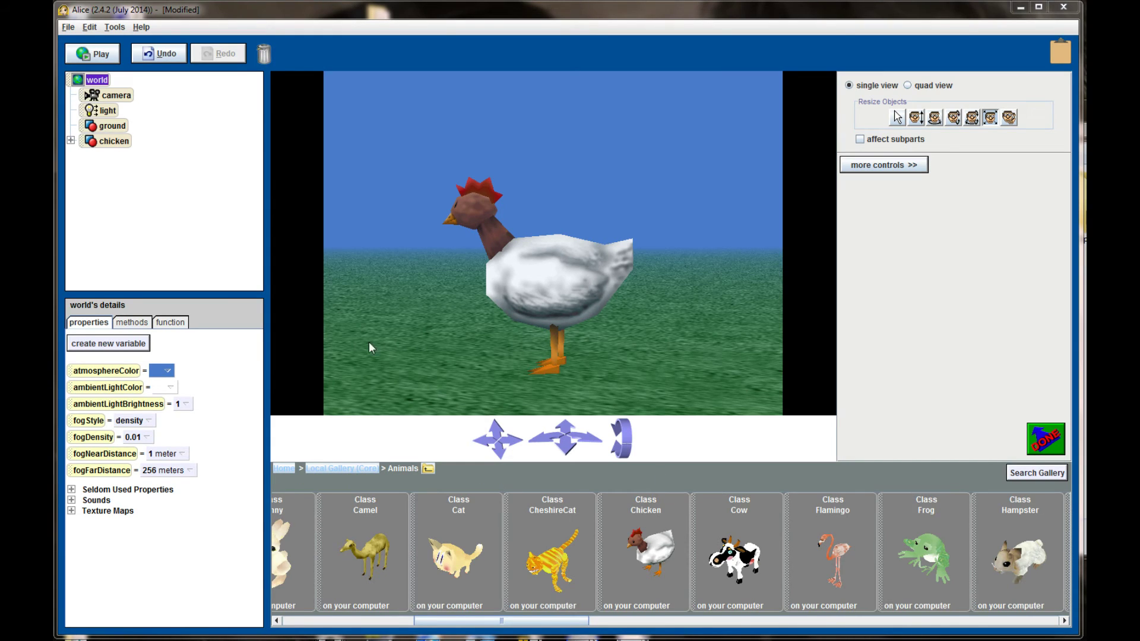
left_click(124, 97)
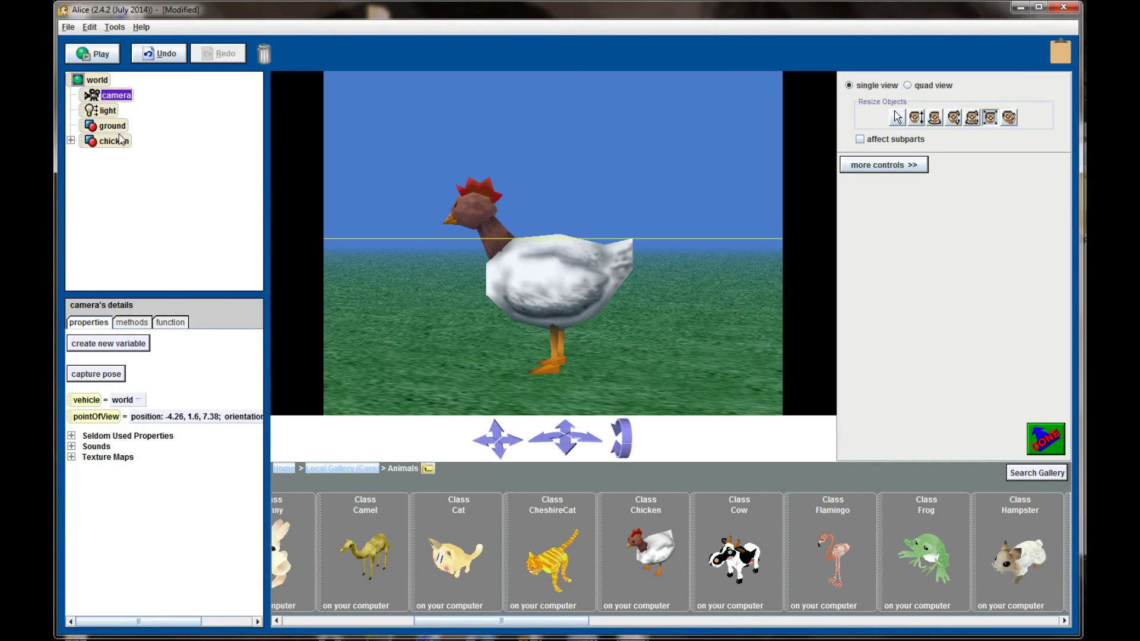
left_click(111, 111)
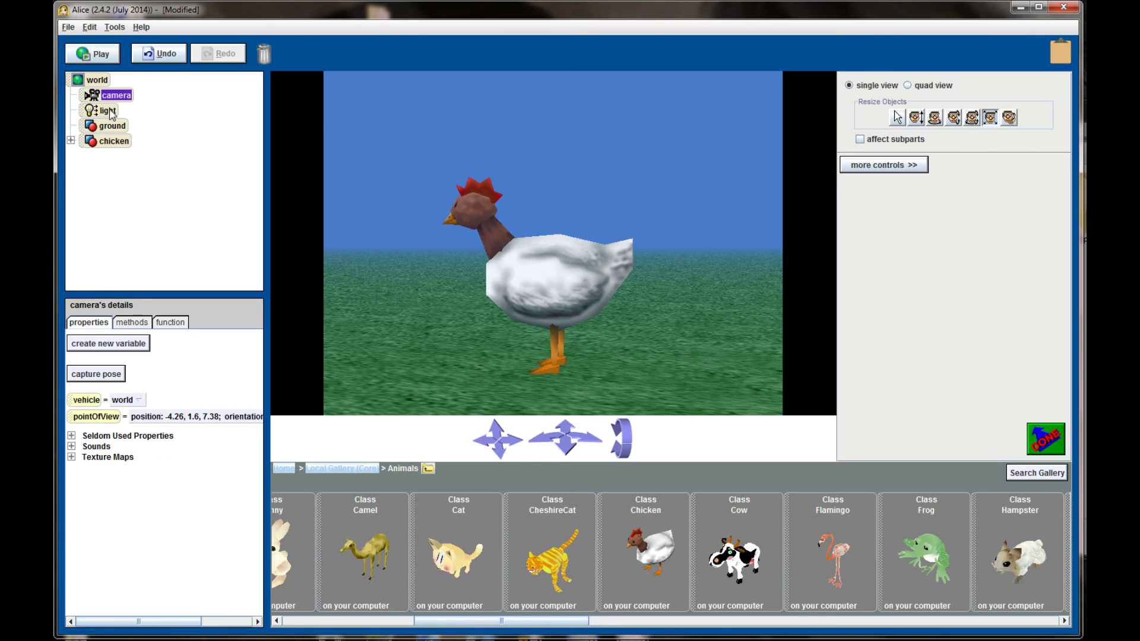
left_click(113, 127)
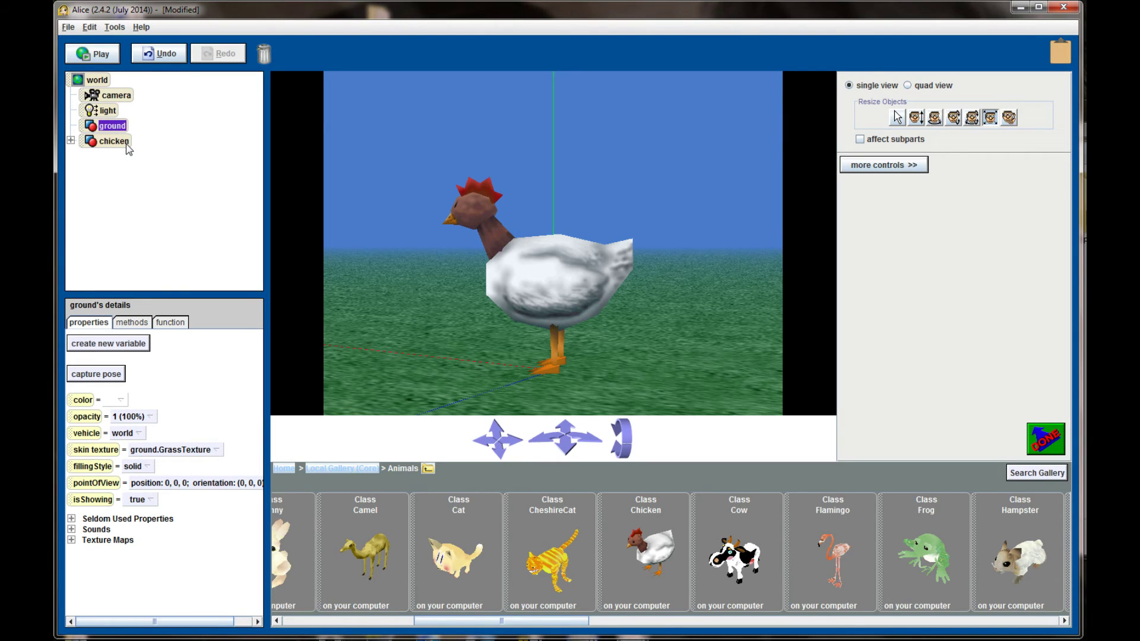
left_click(127, 146)
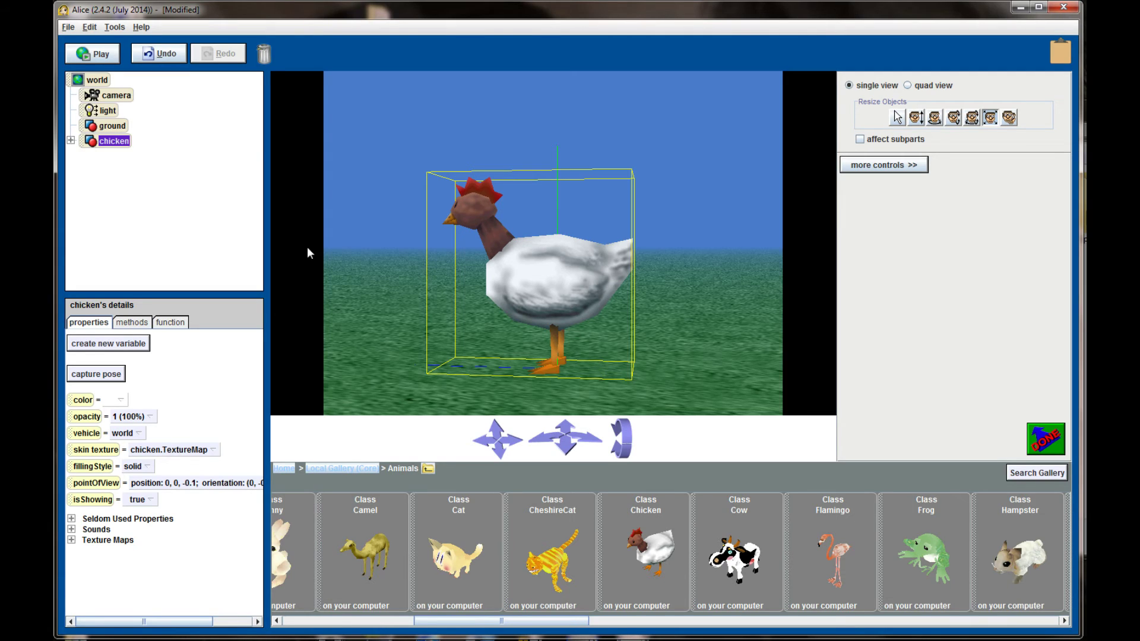
left_click(120, 401)
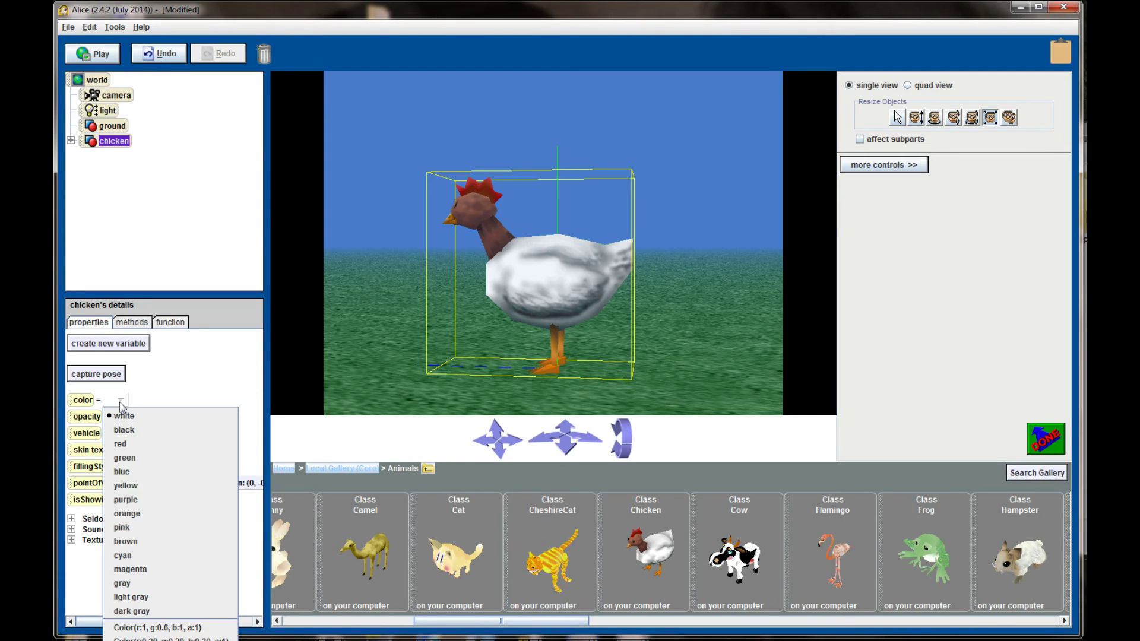
left_click(125, 430)
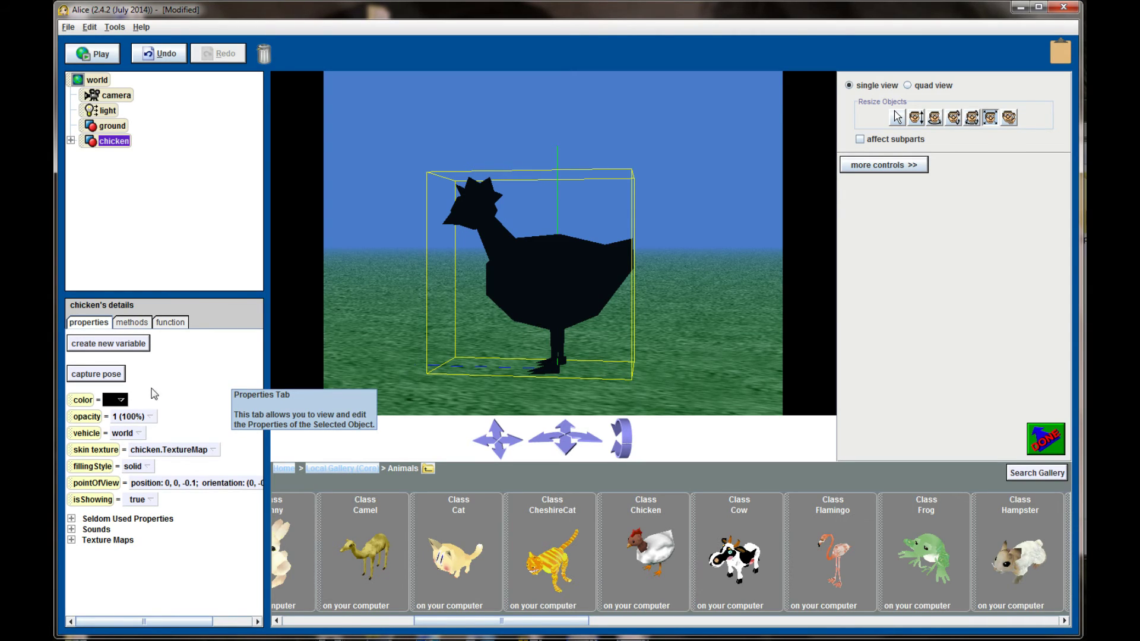
left_click(120, 400)
left_click(128, 431)
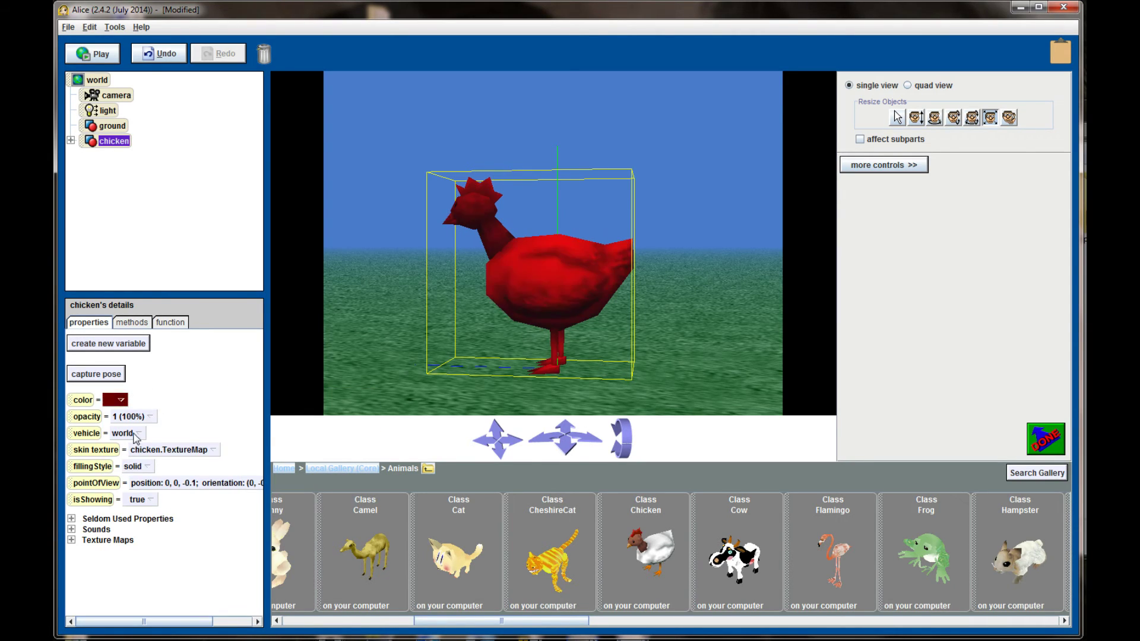
left_click(119, 400)
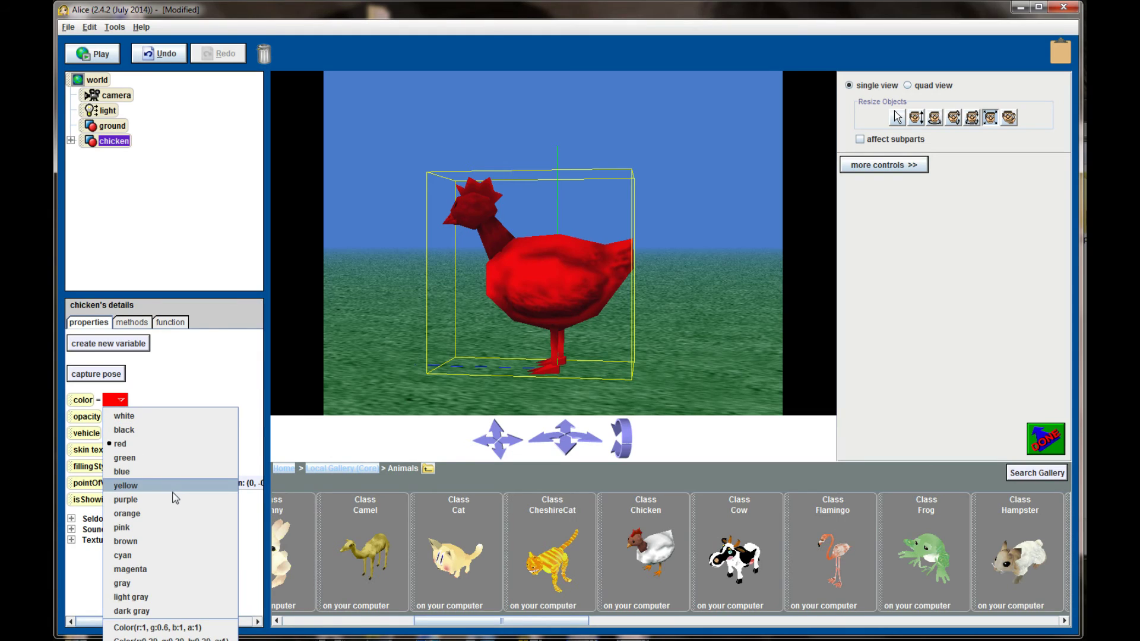
left_click(175, 488)
left_click(120, 400)
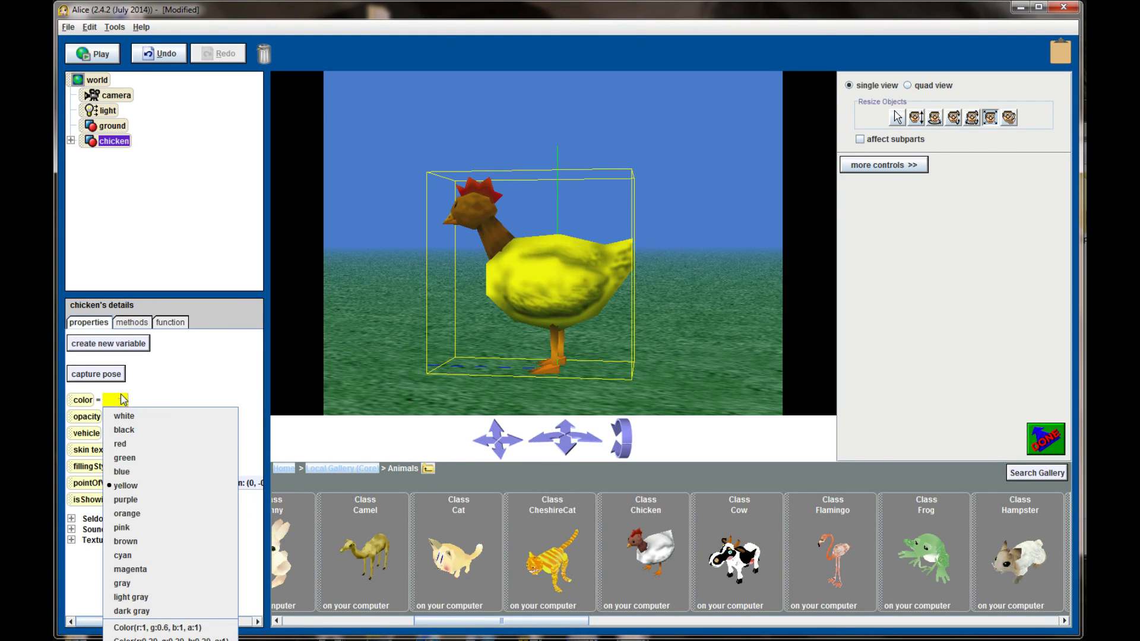
left_click(128, 516)
key("ctrl+z")
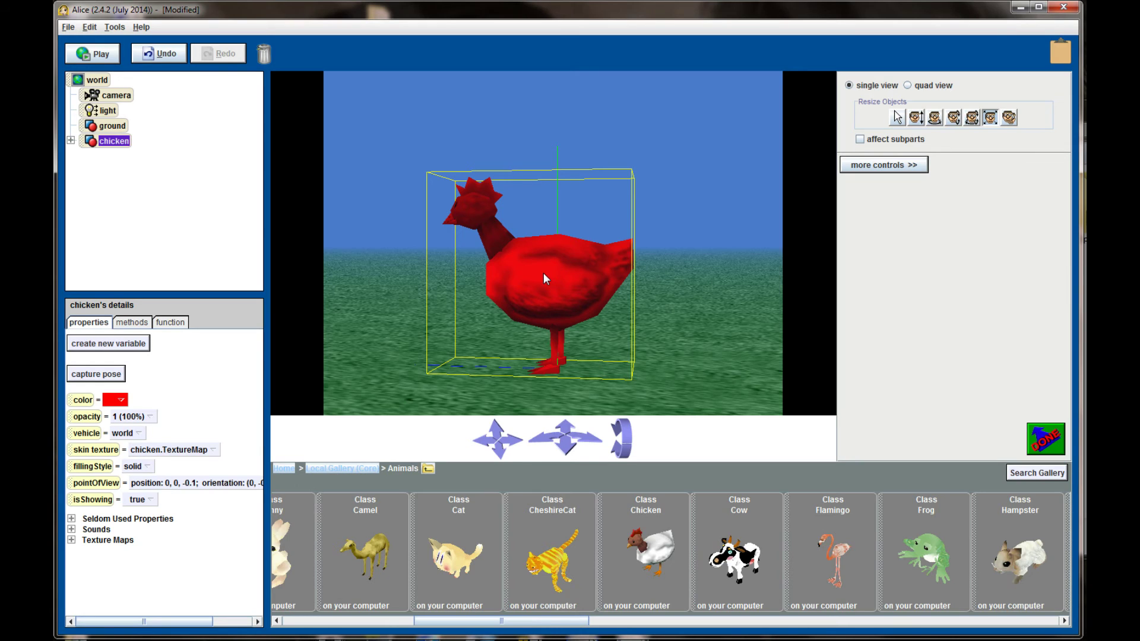
left_click(116, 400)
left_click(123, 416)
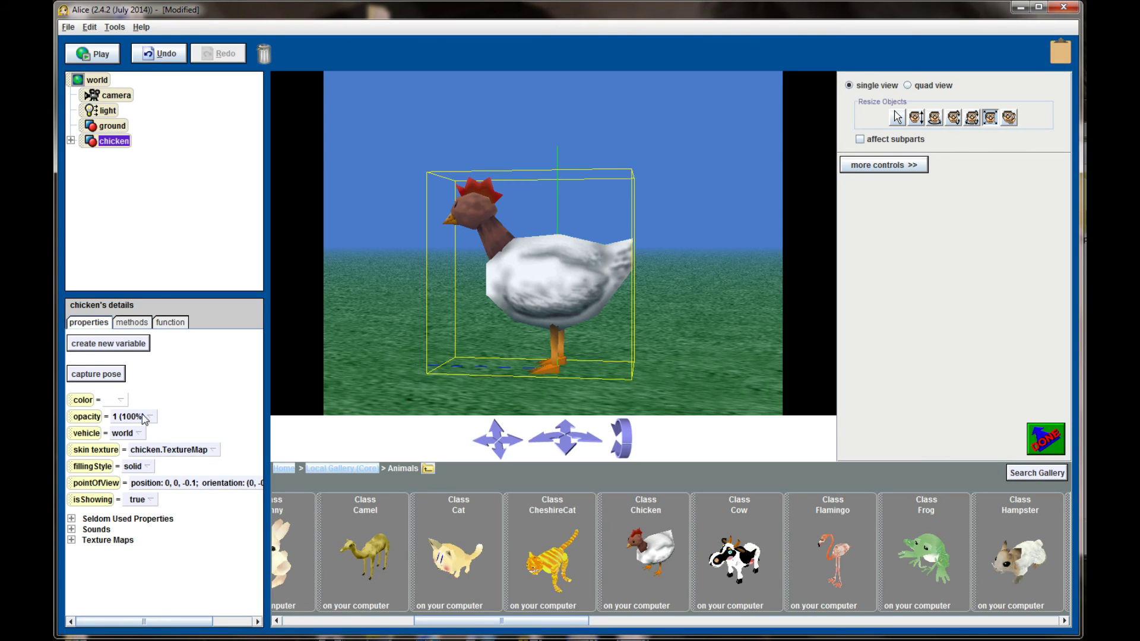
left_click(144, 418)
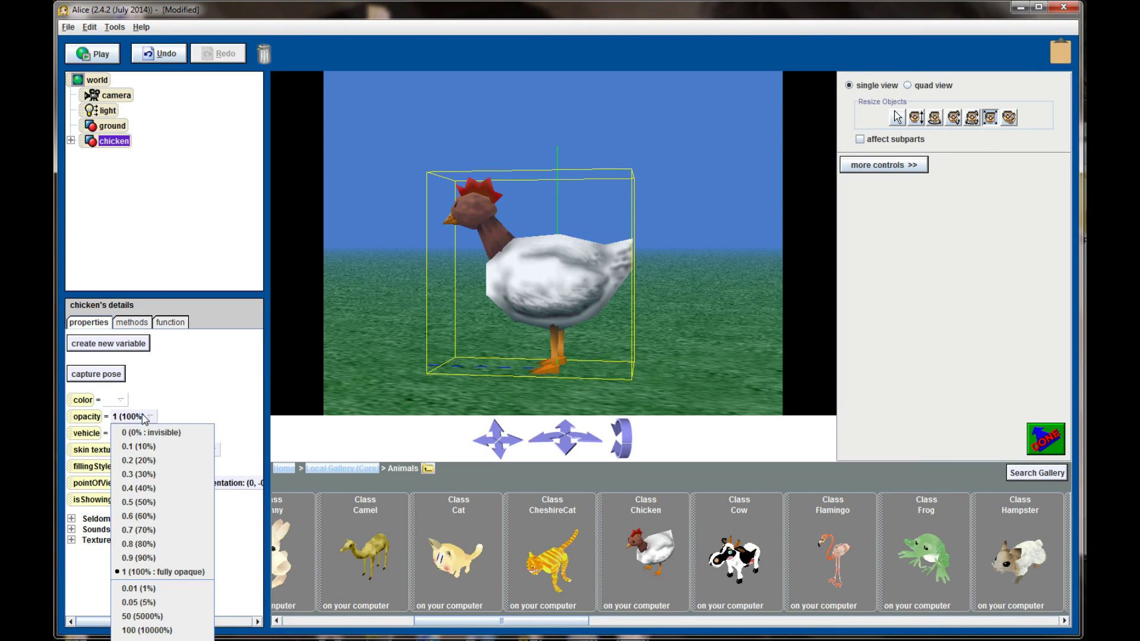
left_click(151, 530)
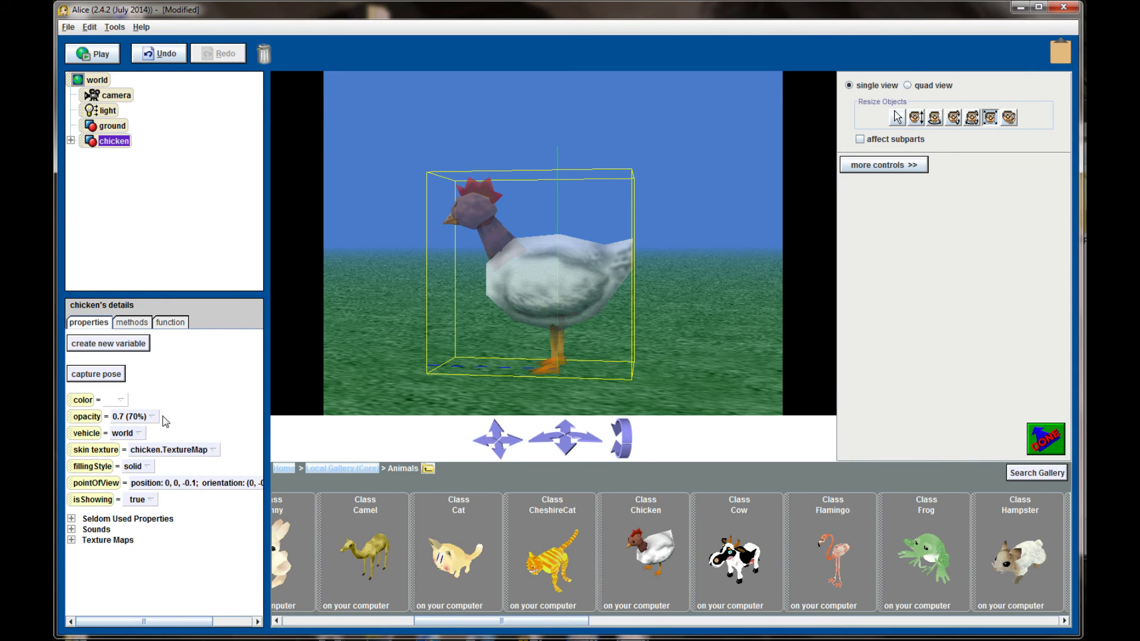
left_click(155, 418)
left_click(162, 474)
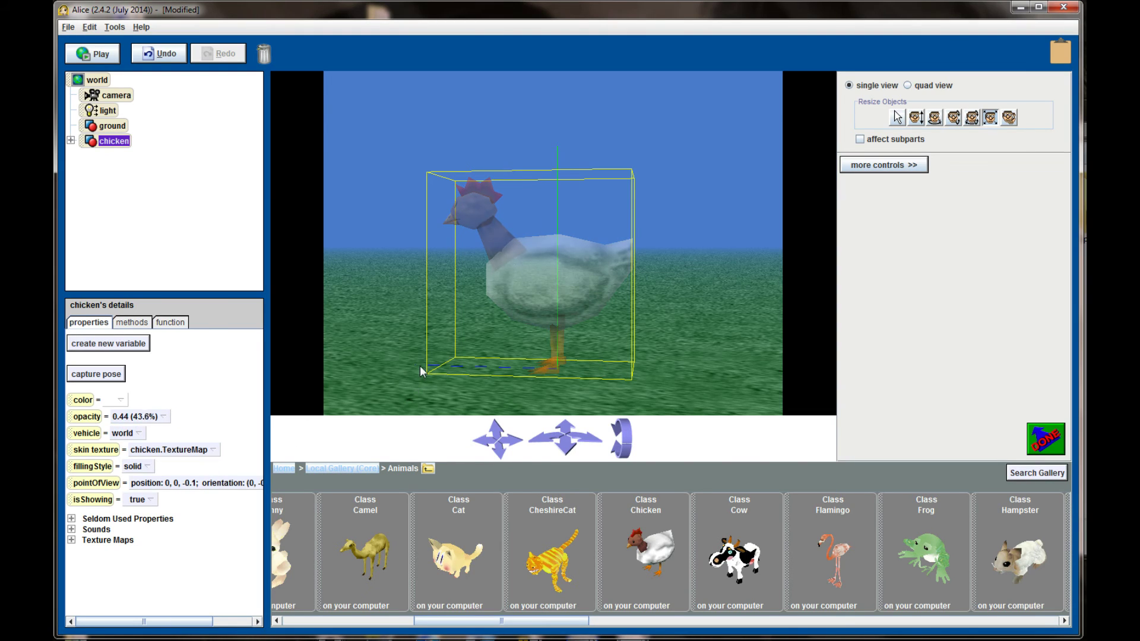
left_click(129, 417)
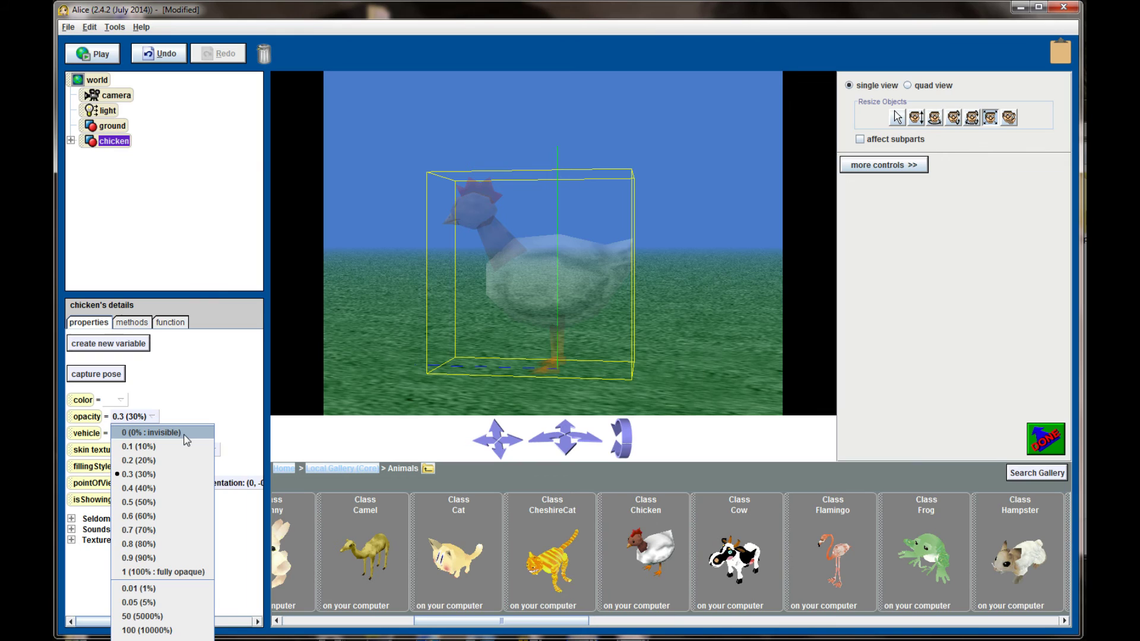
left_click(187, 433)
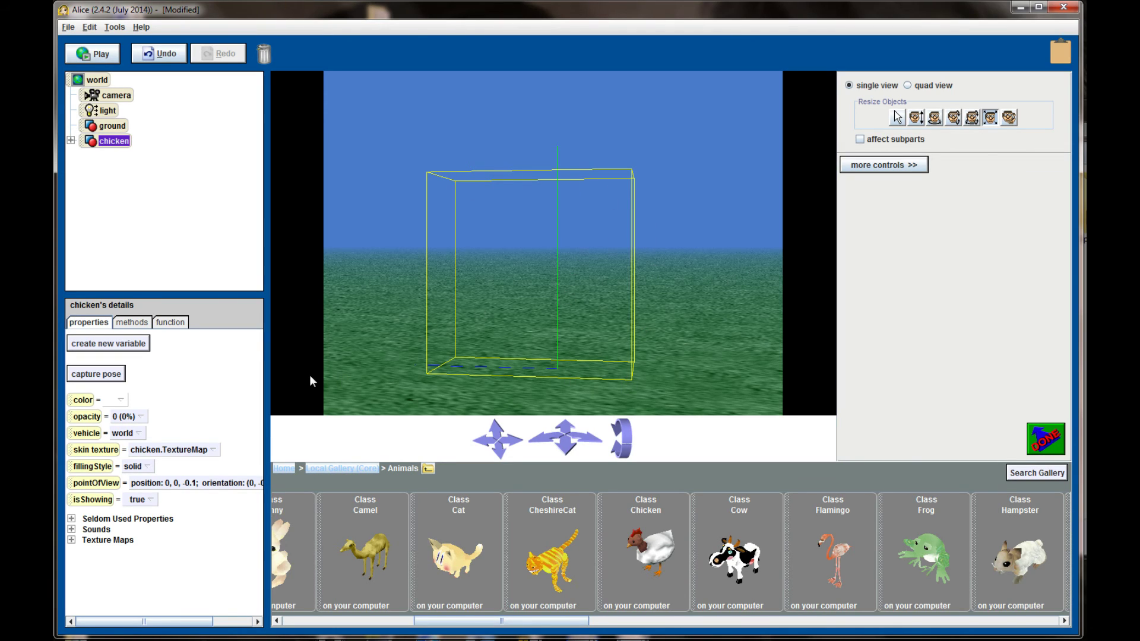
left_click(142, 417)
left_click(152, 572)
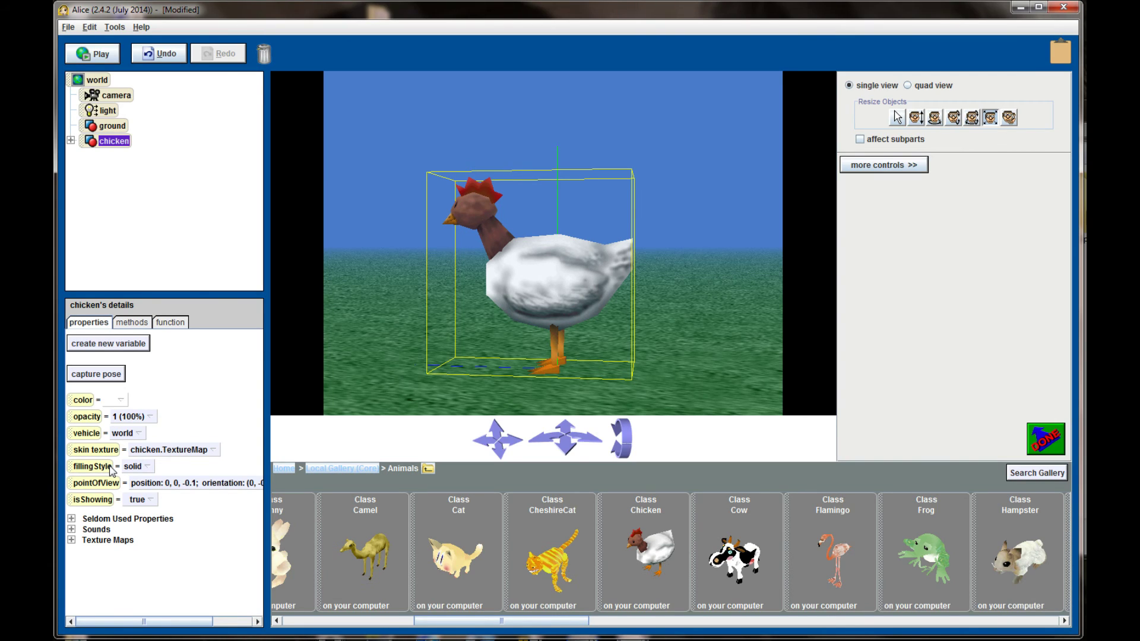
left_click(149, 466)
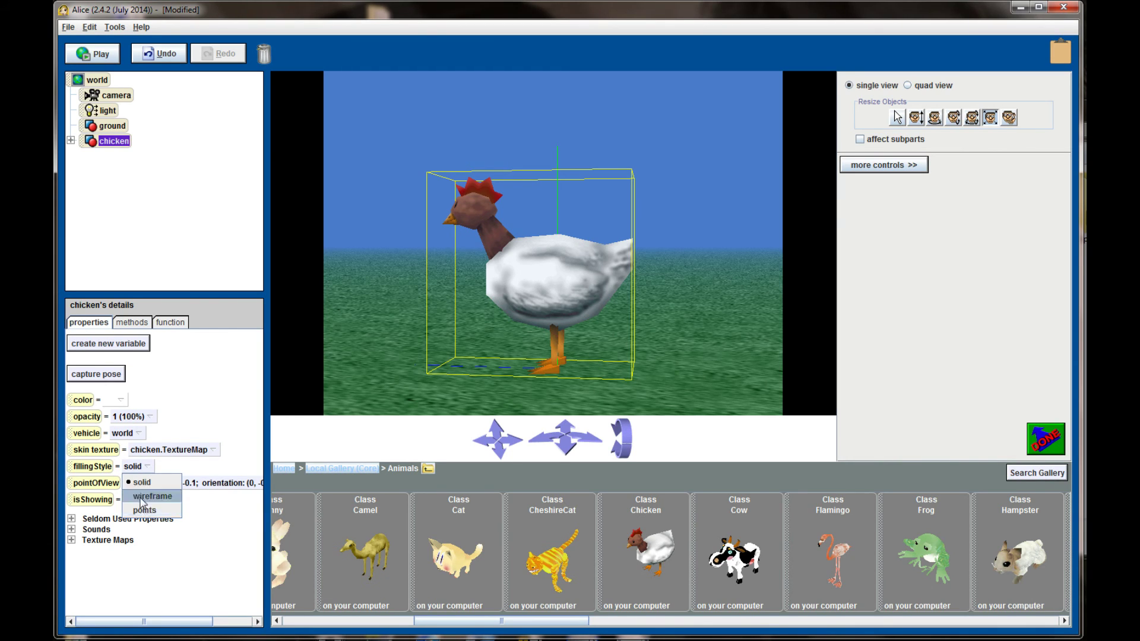
left_click(143, 497)
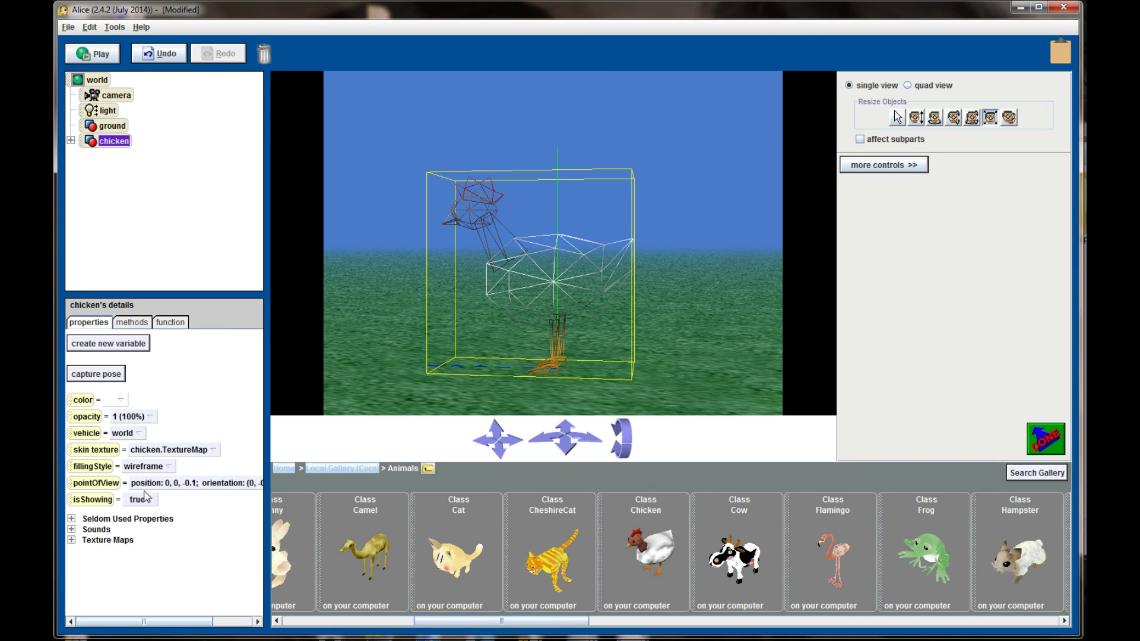
left_click(157, 468)
left_click(159, 482)
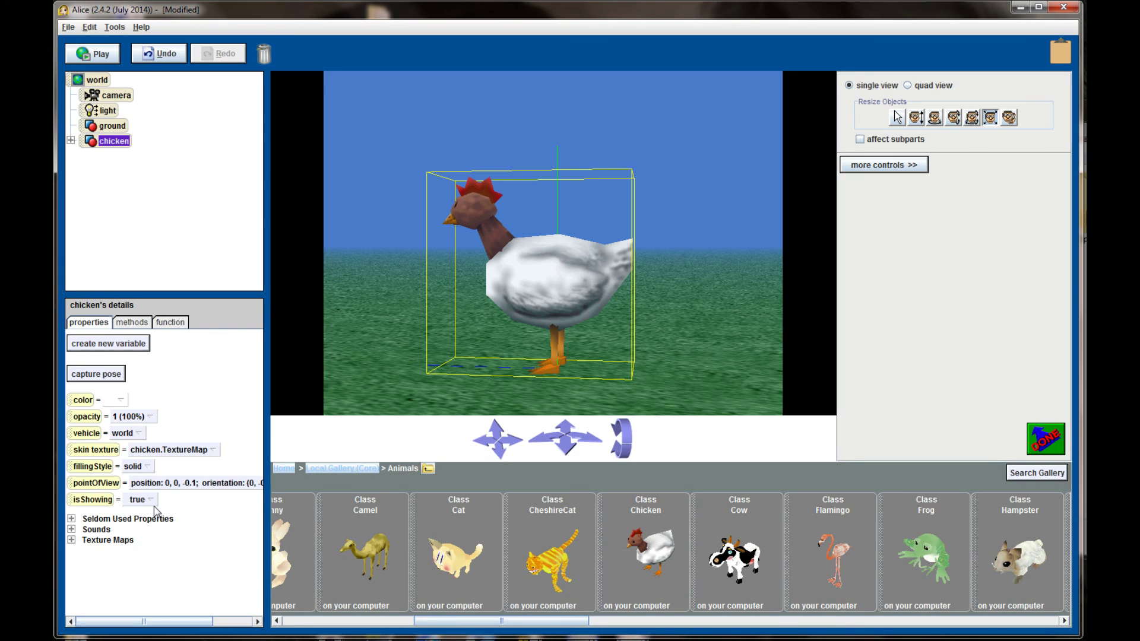
Step: Toggle the chicken's isShowing to false and back to true, then set its opacity to 0.7 (70%)
left_click(152, 501)
left_click(149, 527)
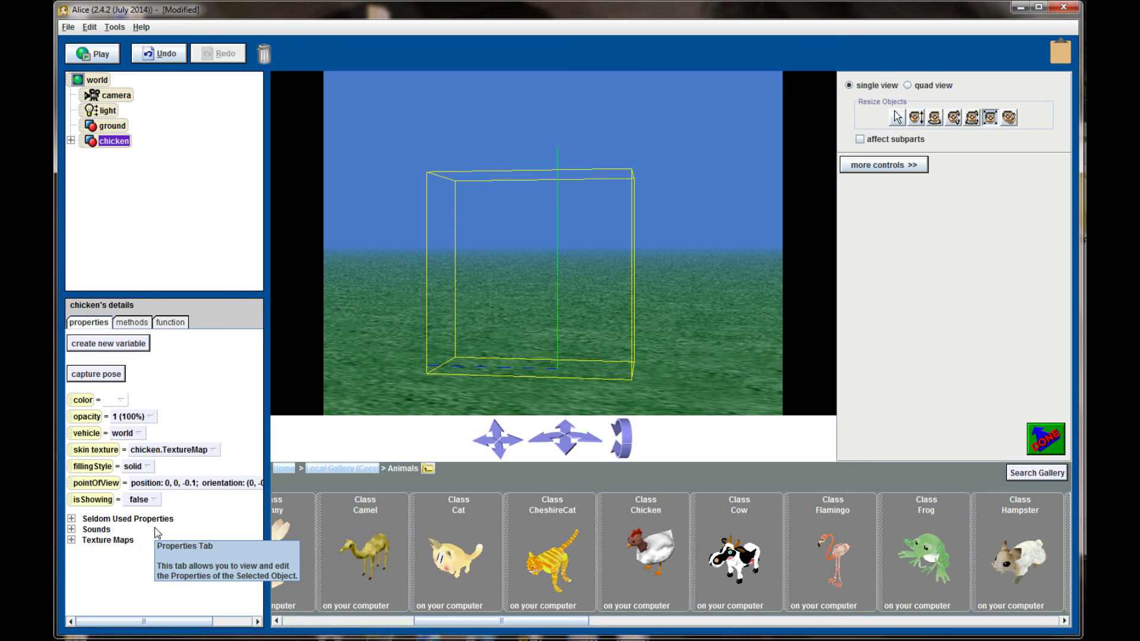
left_click(149, 500)
left_click(148, 517)
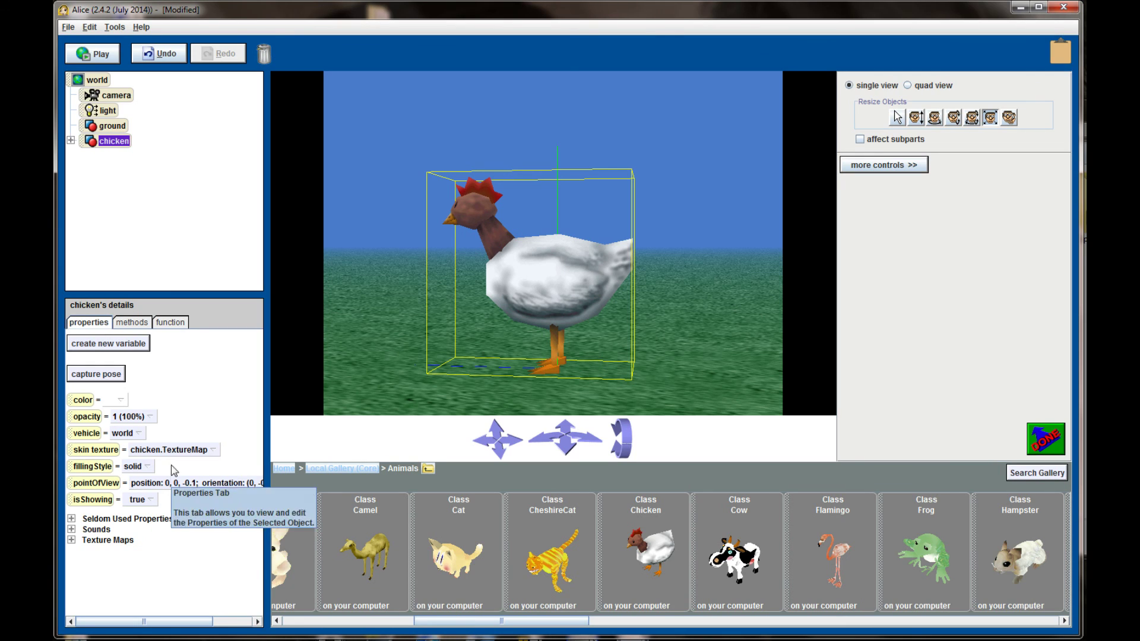
left_click(150, 416)
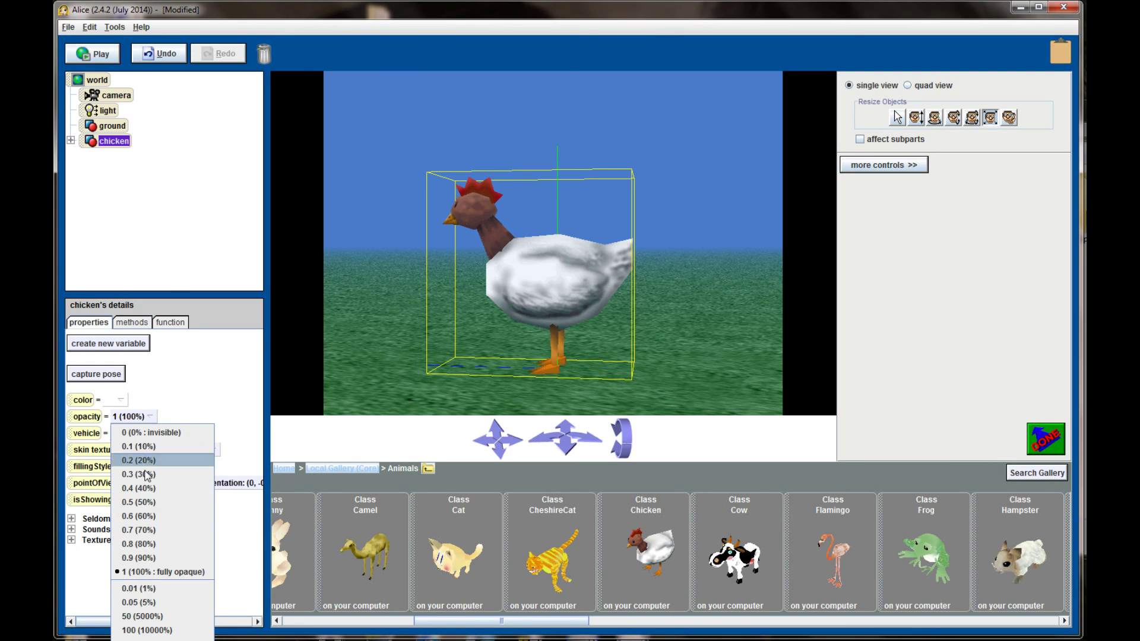
left_click(148, 530)
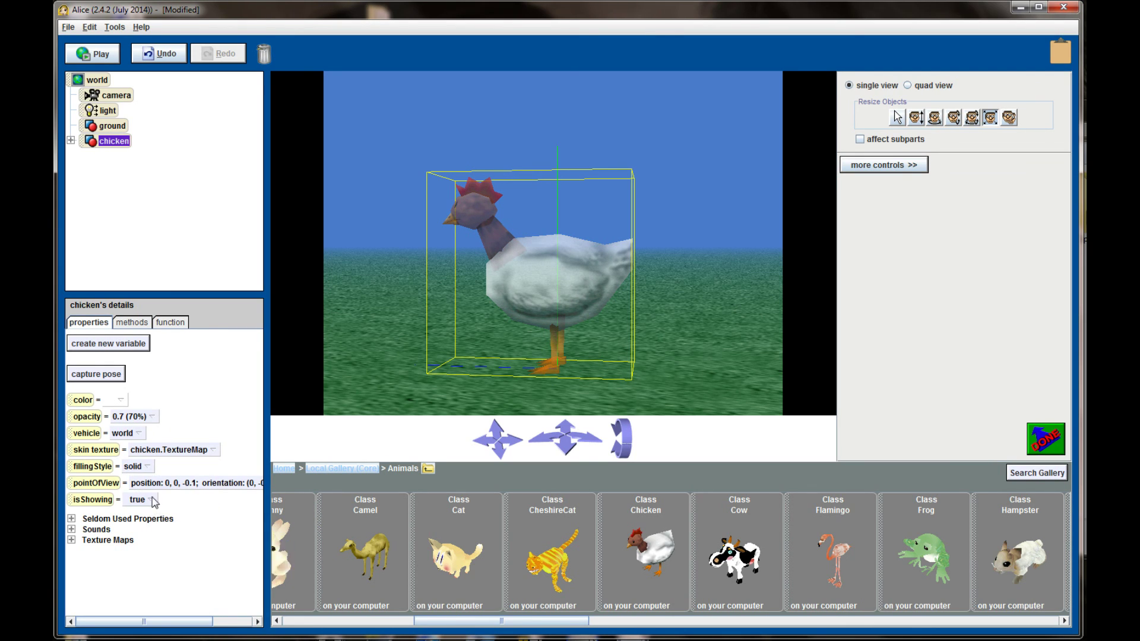
Step: Hide the translucent chicken with isShowing false, then set it back to true
left_click(149, 500)
left_click(149, 527)
left_click(148, 500)
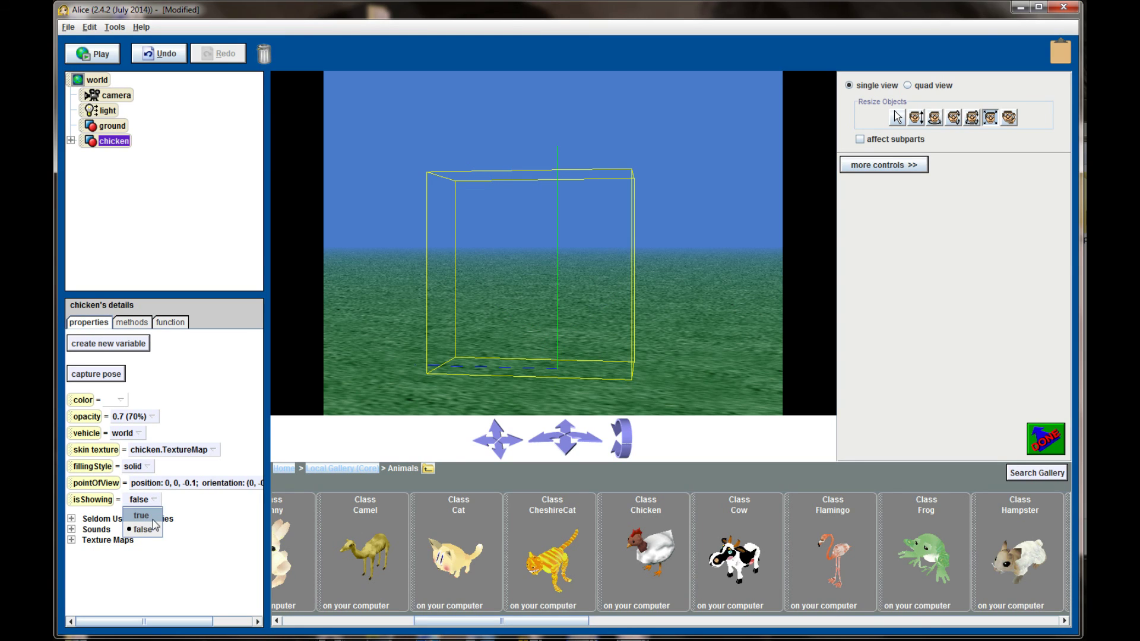
left_click(148, 515)
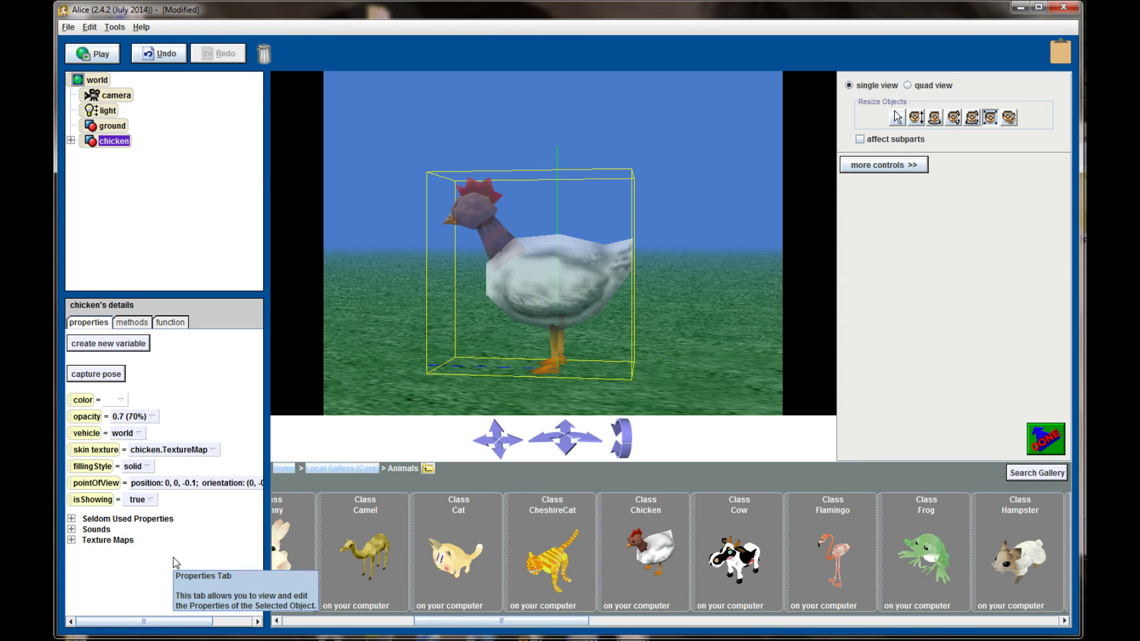